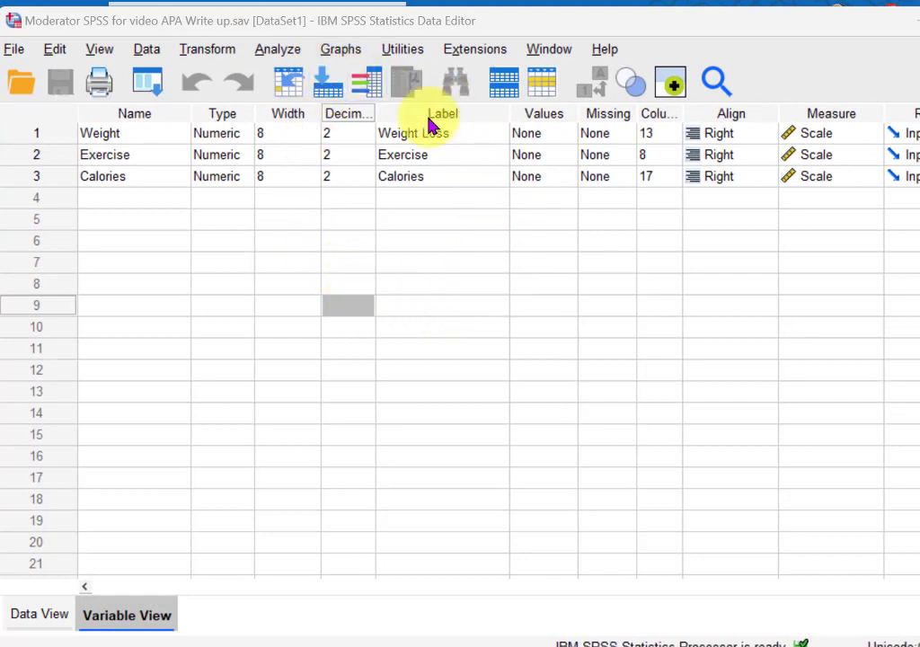
# Run PROCESS v4.2 Model 1 with Weight Loss as Y, Exercise as X and Calories as W.
pyautogui.click(280, 49)
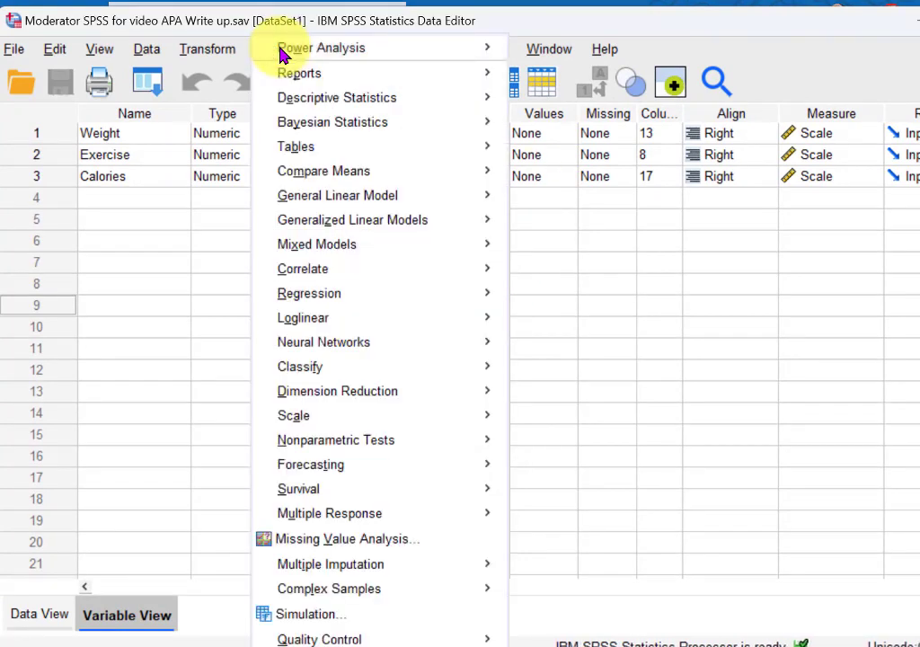
pyautogui.moveTo(338, 300)
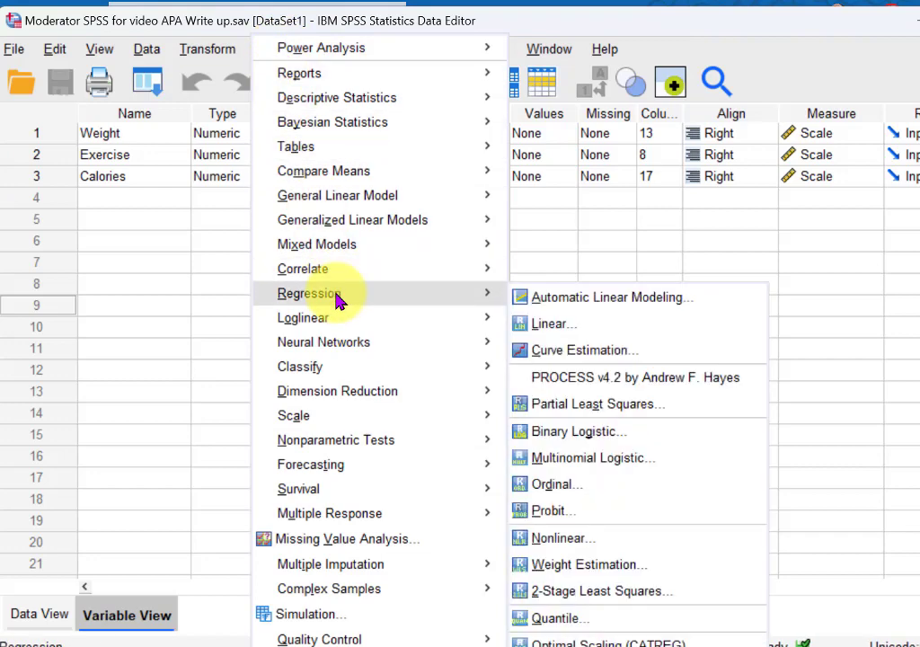
pyautogui.click(567, 377)
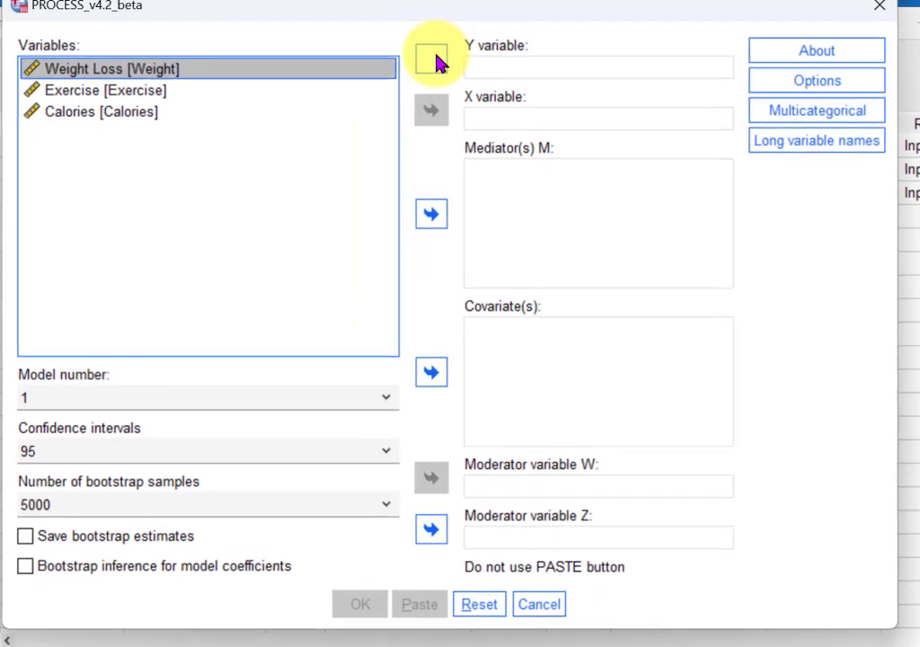
pyautogui.click(472, 54)
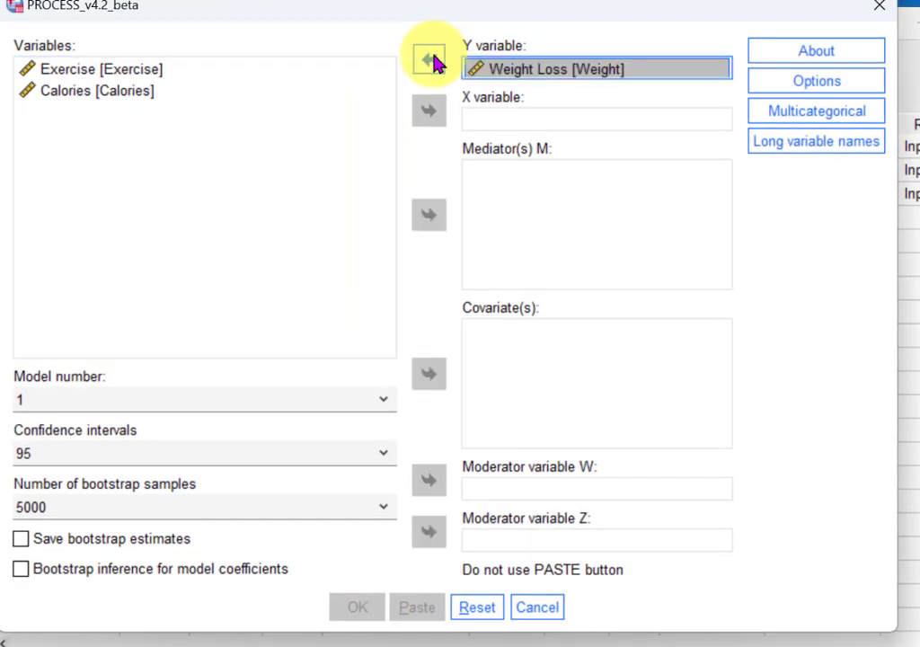
pyautogui.click(90, 72)
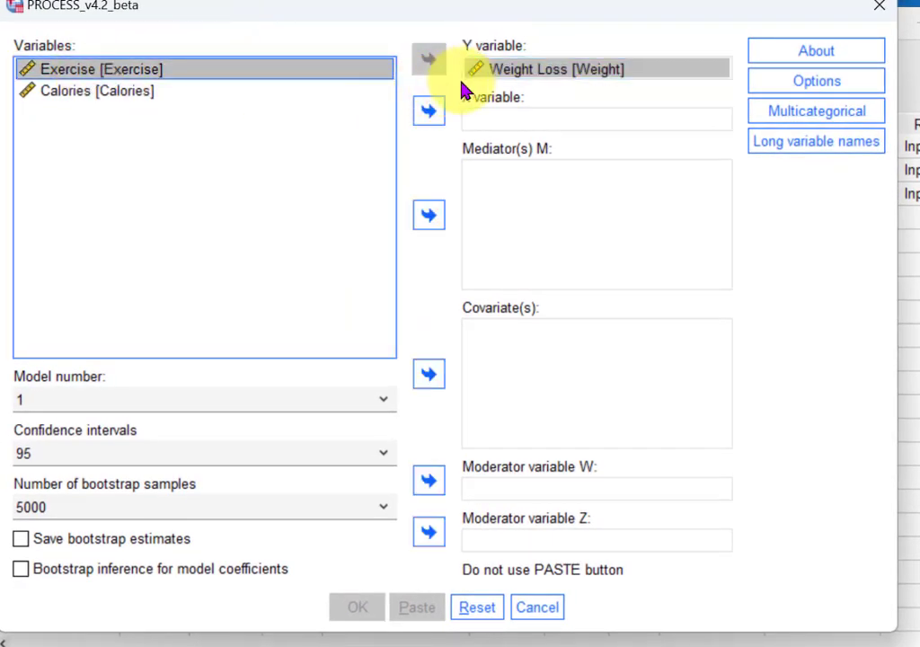
pyautogui.click(430, 113)
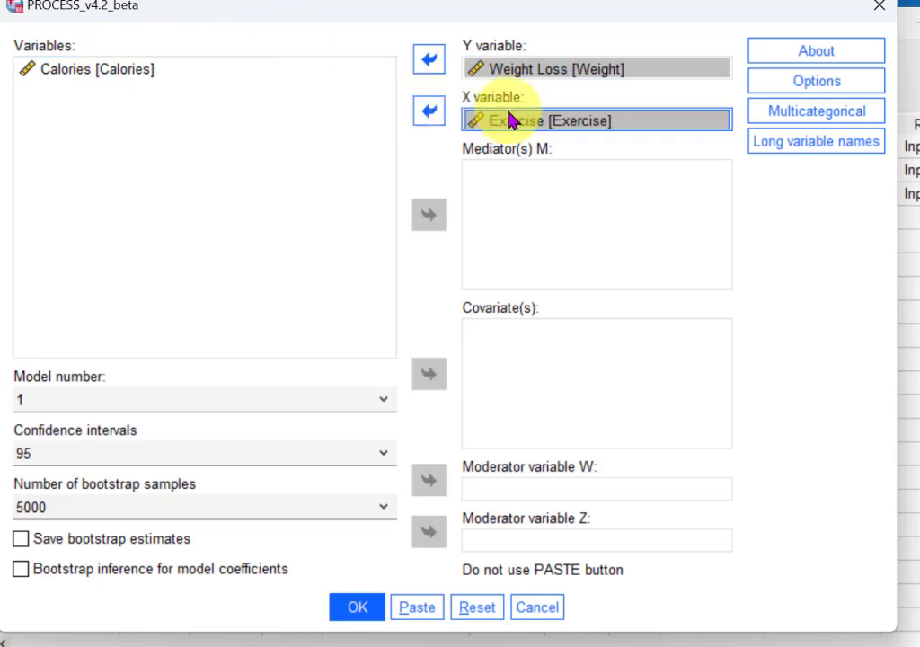
pyautogui.click(81, 72)
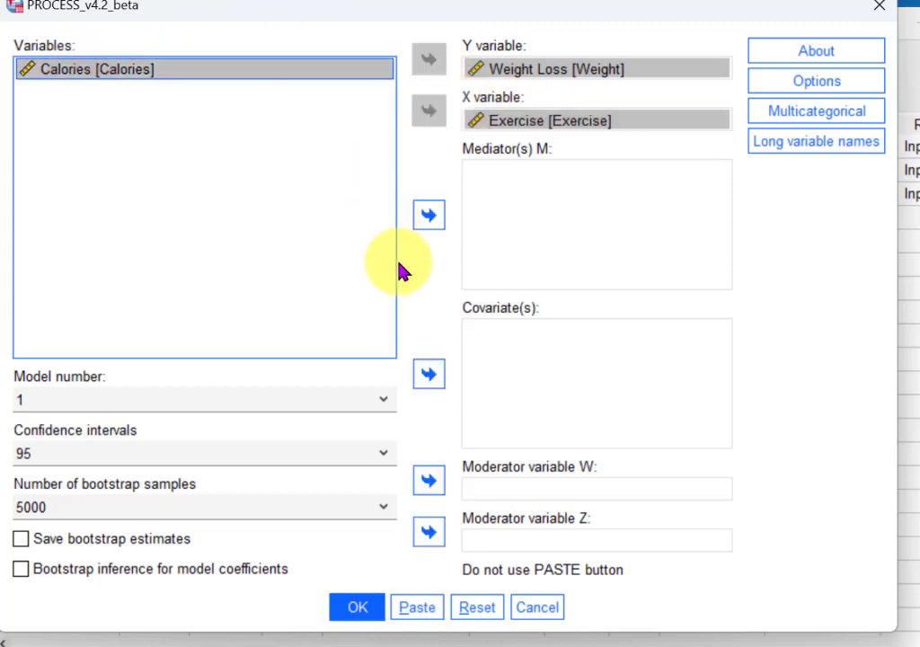
pyautogui.click(429, 481)
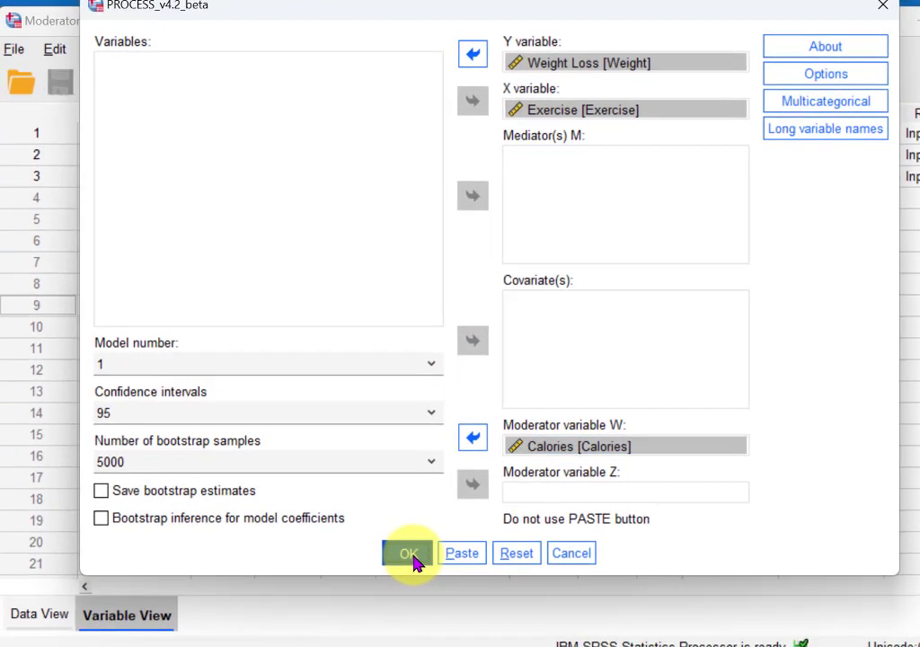
pyautogui.click(409, 554)
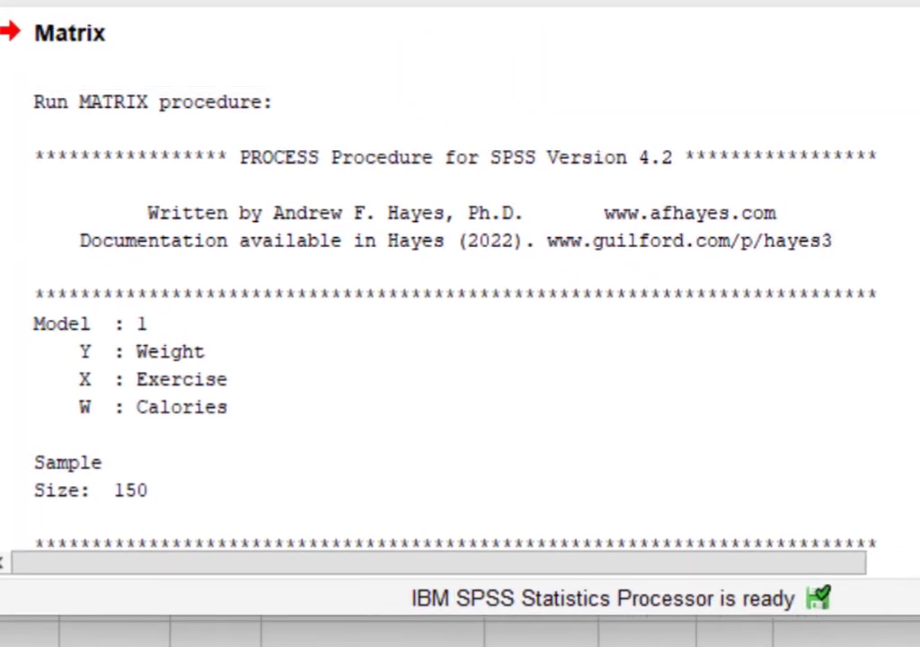
# Enlarge the PROCESS output to review the Exercise x Calories interaction test and conditional effects.
pyautogui.click(479, 353)
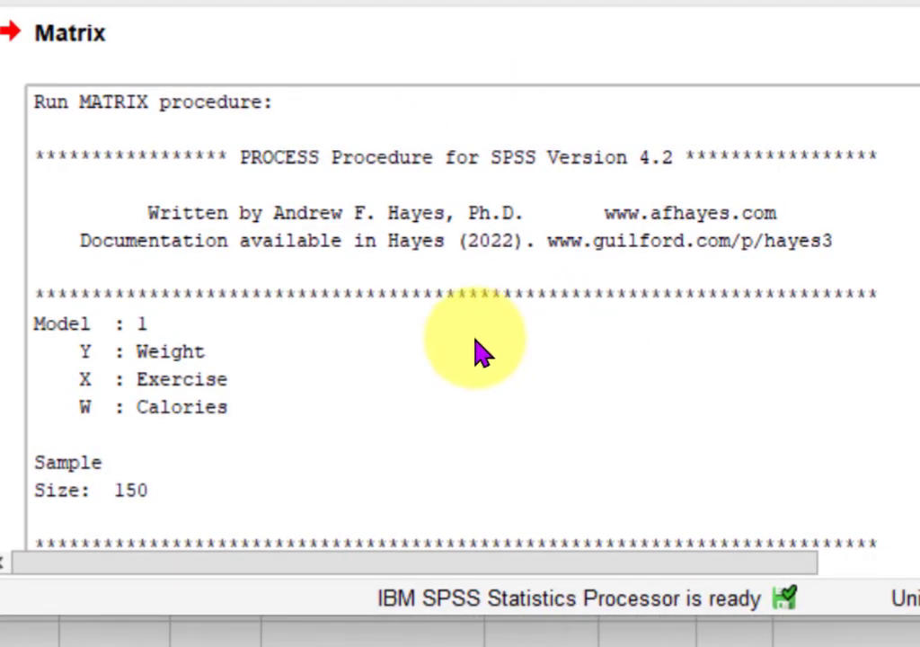
pyautogui.scroll(-2, 478, 353)
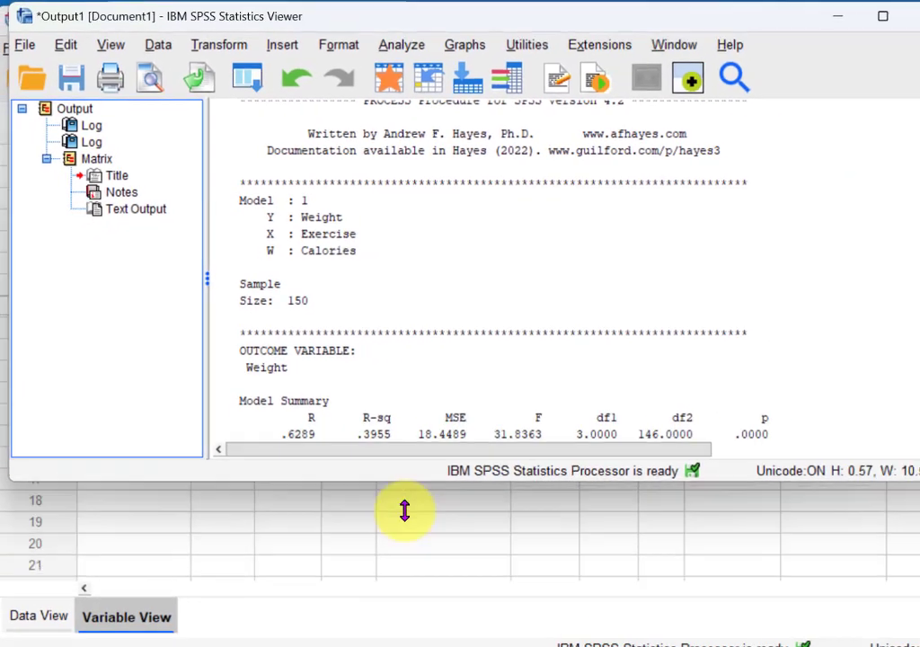
pyautogui.moveTo(384, 514); pyautogui.dragTo(388, 643)
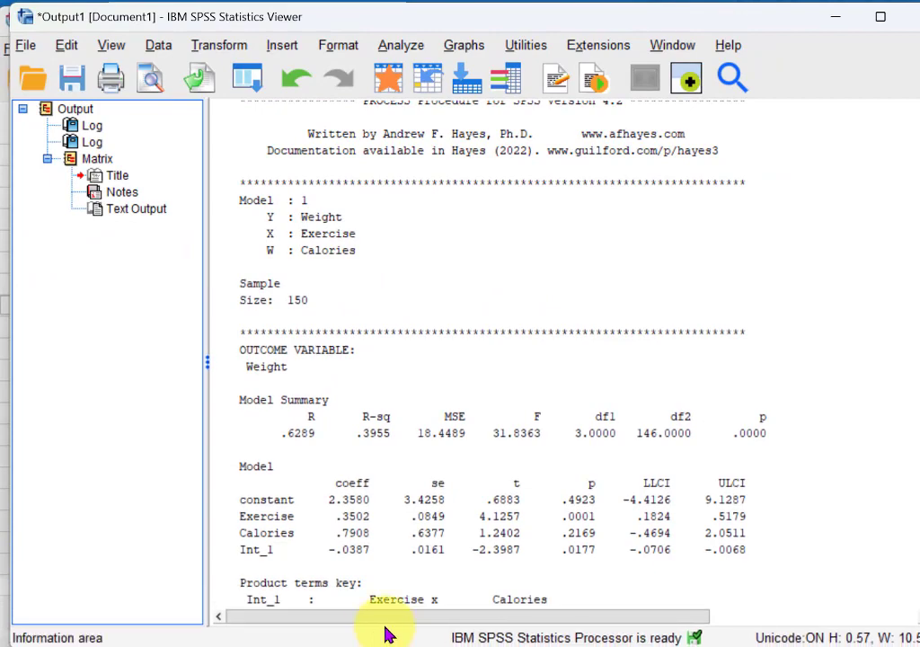
pyautogui.scroll(-3, 676, 297)
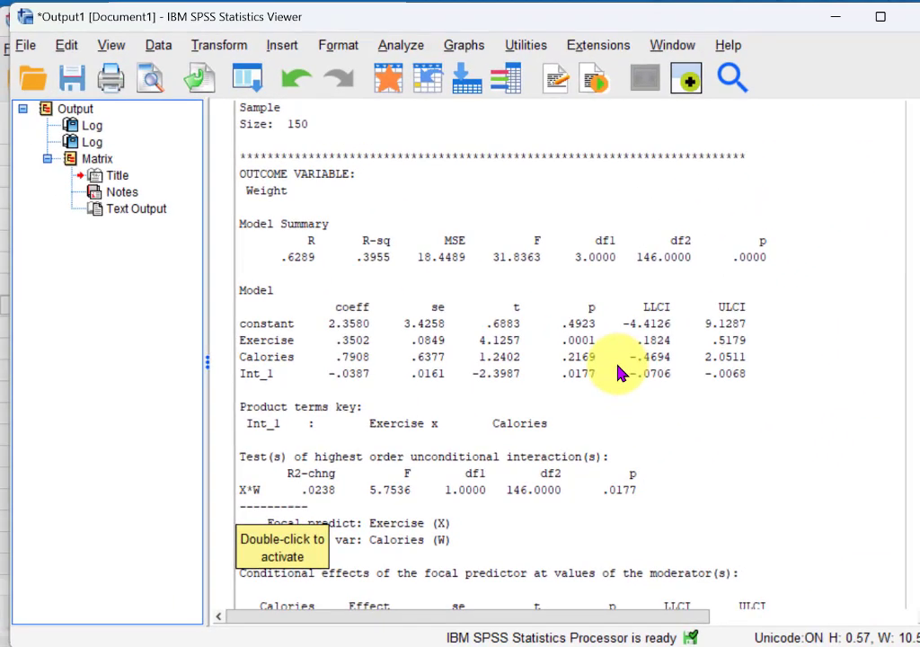
pyautogui.scroll(-2, 602, 372)
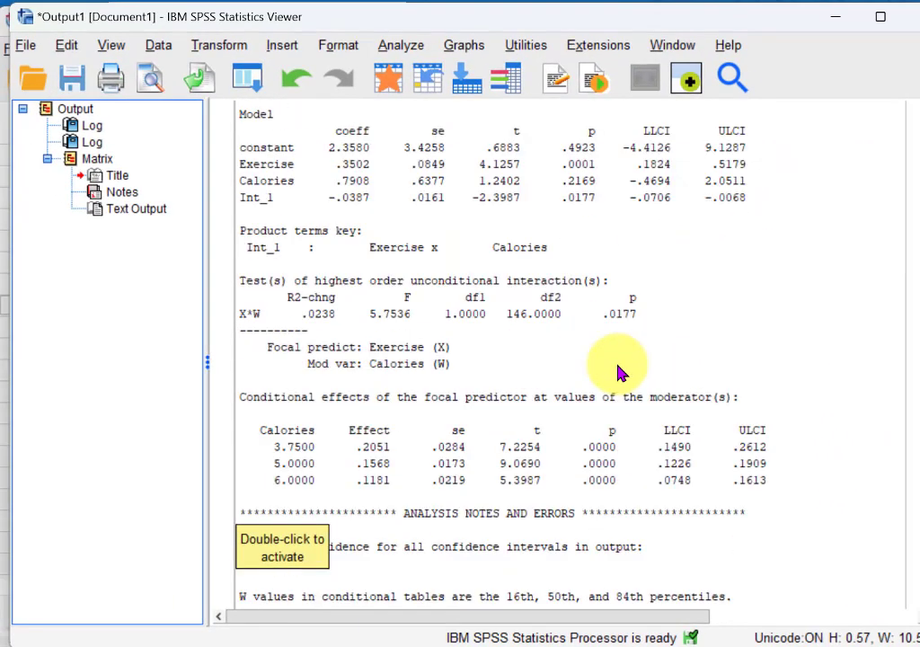
pyautogui.scroll(2, 618, 372)
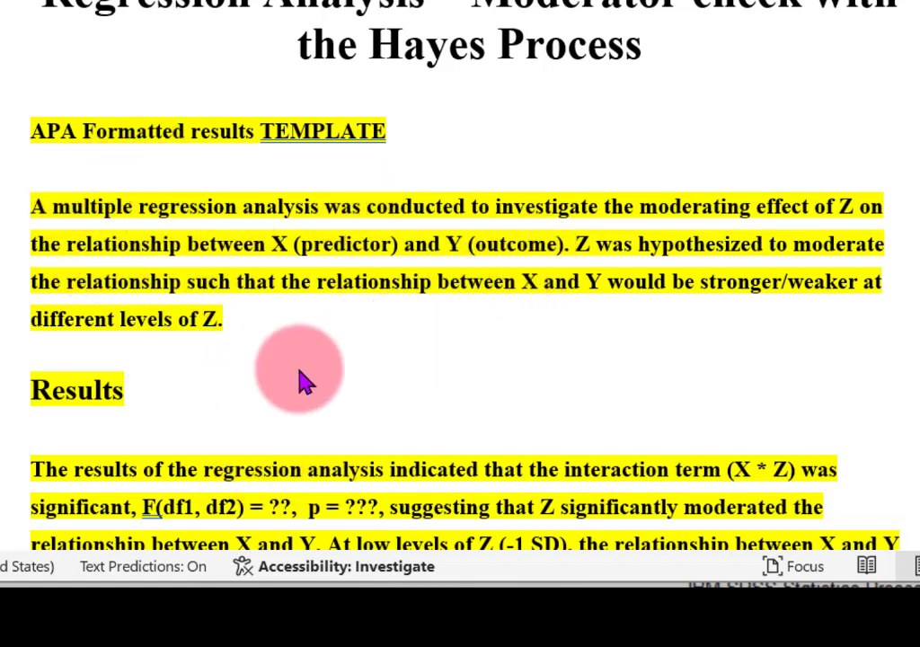
# Scroll past the APA template to the filled-in example write-up paragraph.
pyautogui.scroll(-3, 345, 333)
pyautogui.scroll(-3, 332, 278)
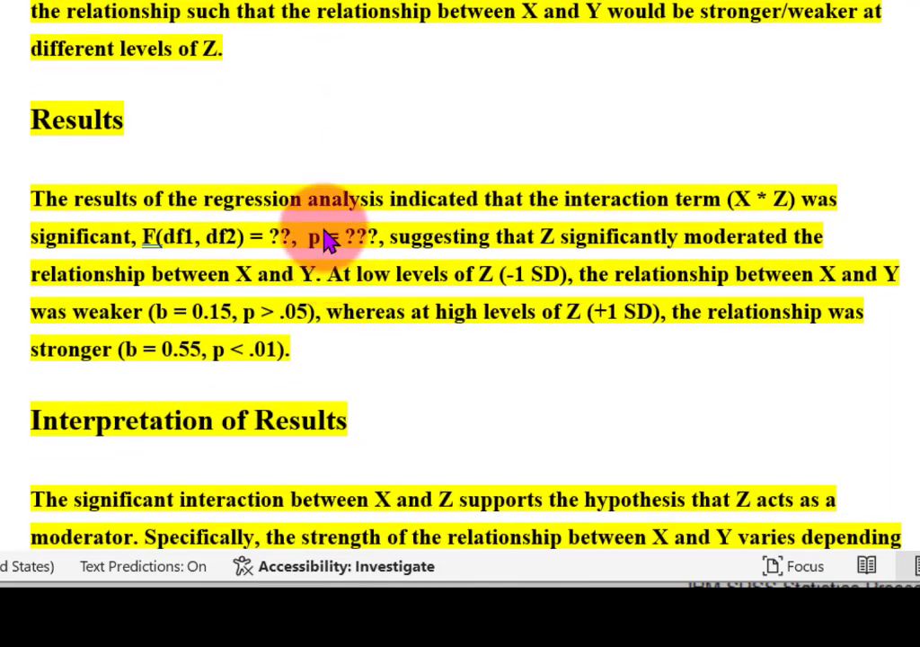
pyautogui.scroll(-3, 325, 241)
pyautogui.scroll(-9, 317, 124)
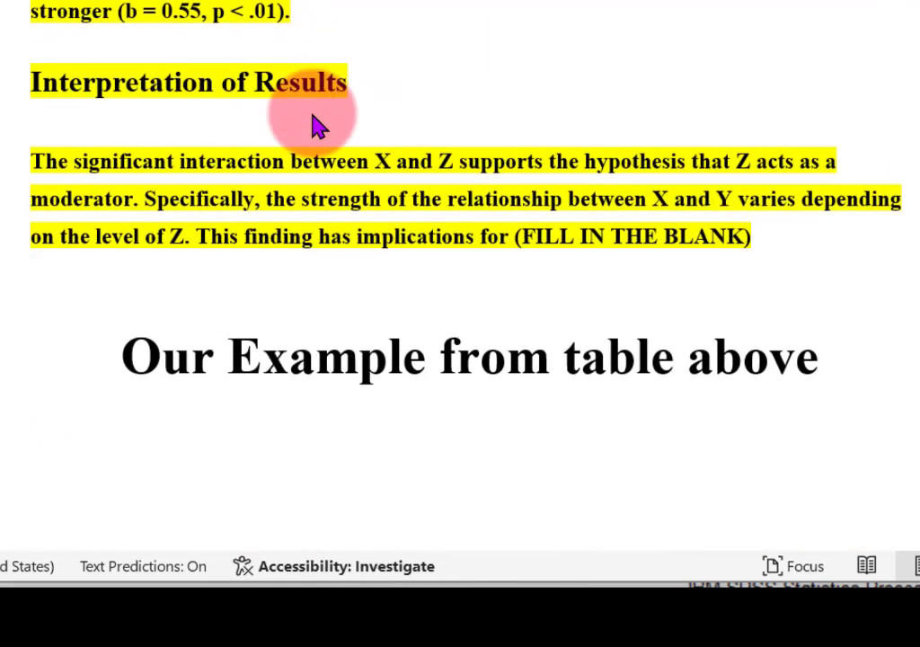
pyautogui.scroll(-4, 616, 177)
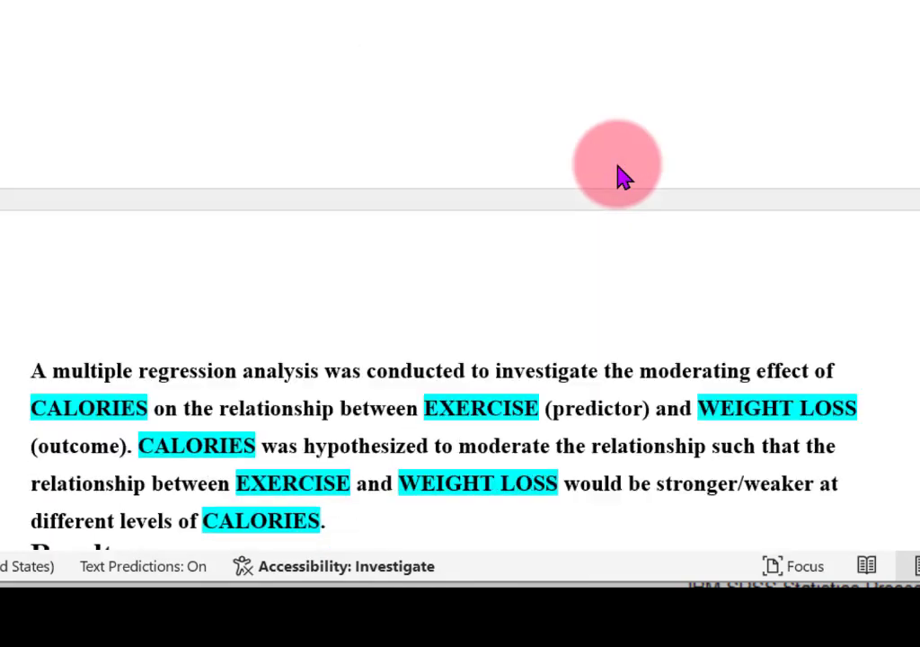
pyautogui.scroll(-3, 623, 177)
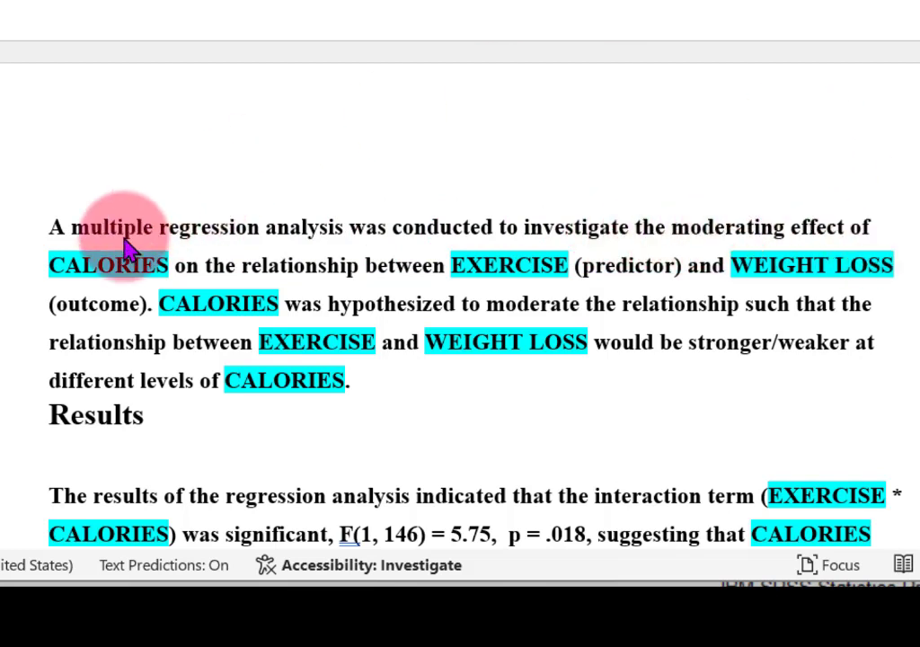
# Check the CALORIES and EXERCISE variable names in the example paragraph.
pyautogui.doubleClick(101, 265)
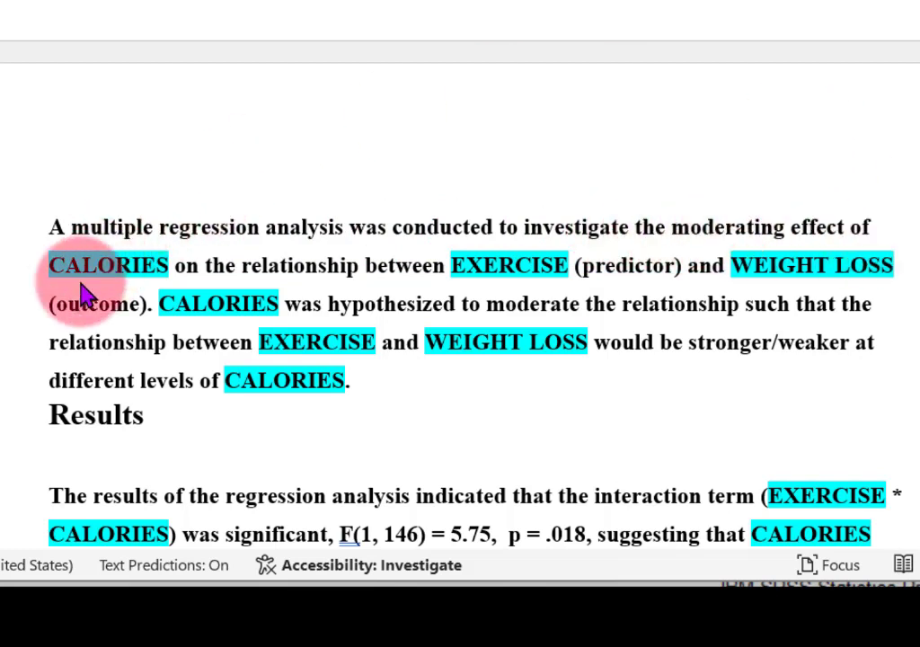
pyautogui.click(144, 279)
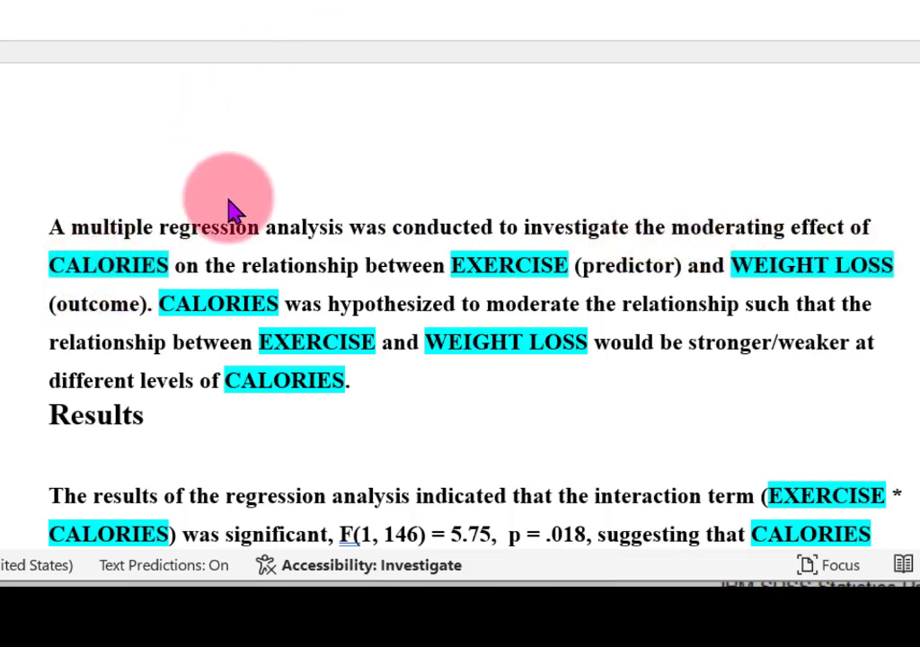
pyautogui.doubleClick(469, 268)
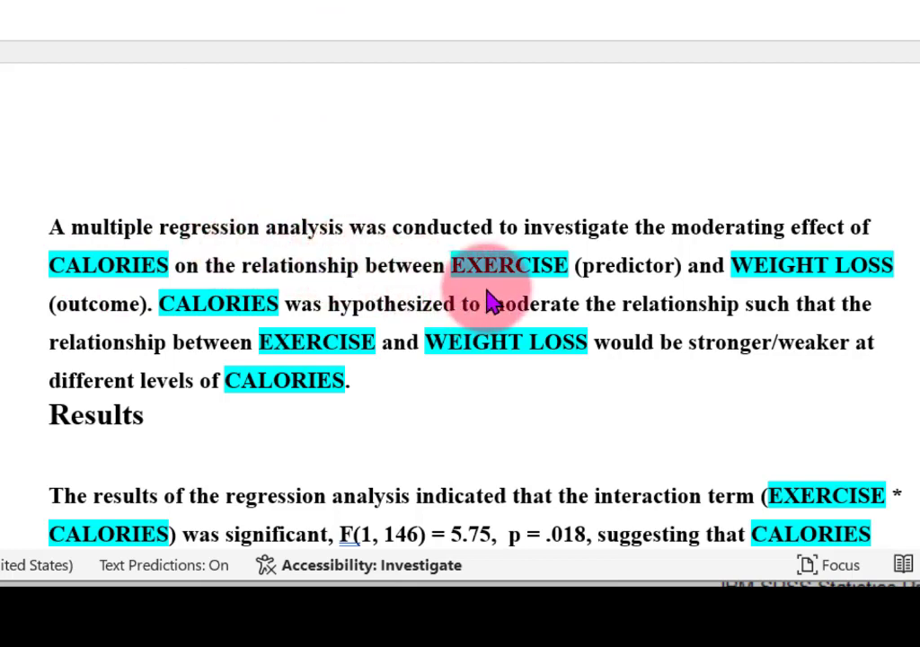
pyautogui.click(518, 261)
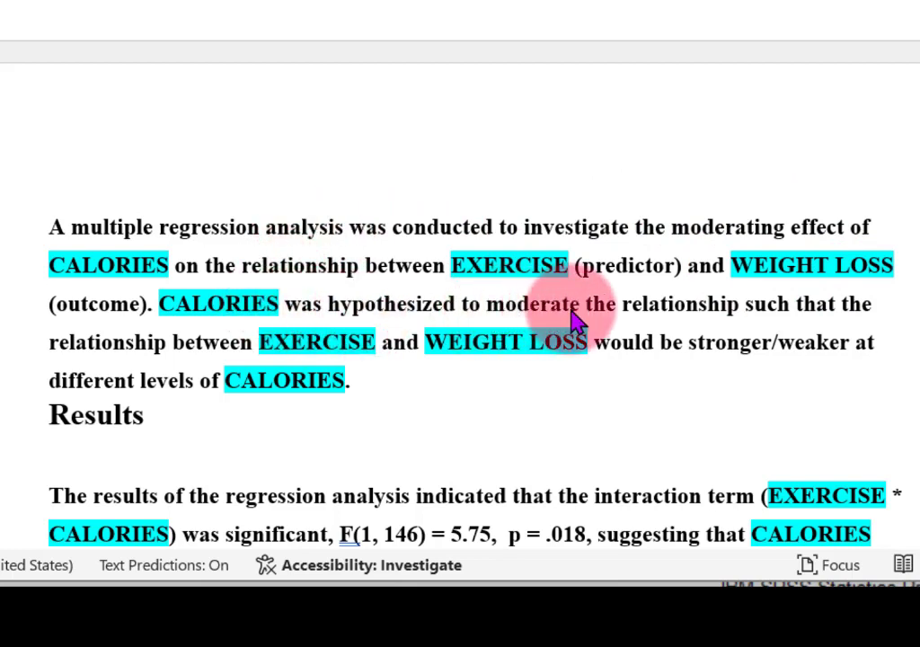
pyautogui.doubleClick(200, 310)
pyautogui.click(278, 345)
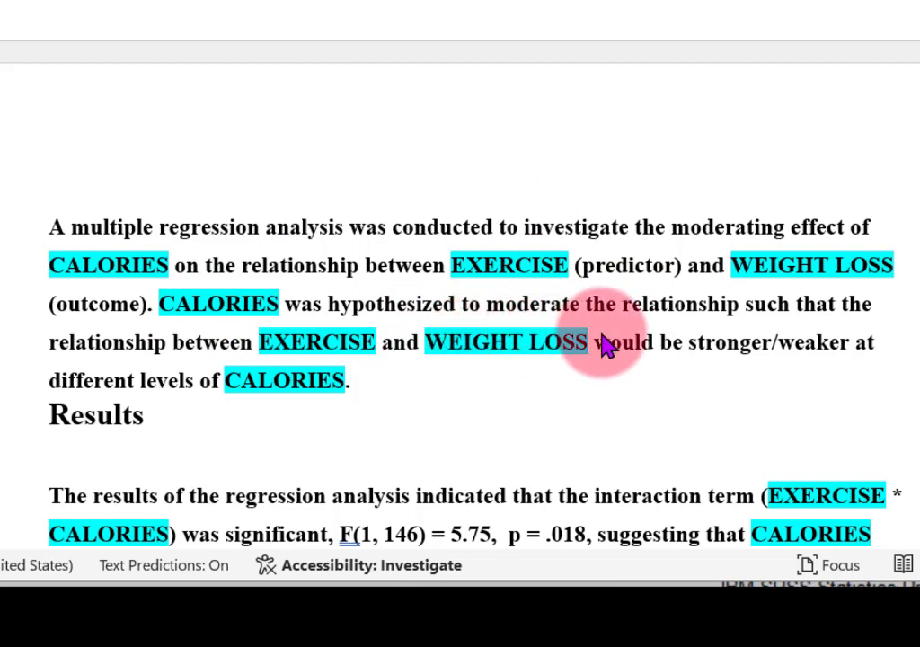
pyautogui.doubleClick(181, 322)
pyautogui.click(207, 389)
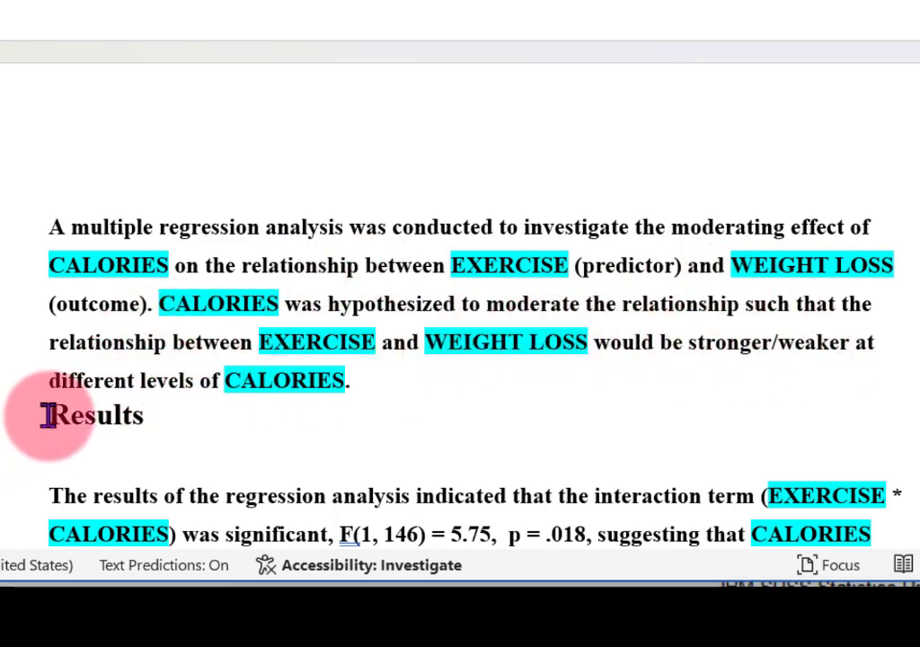
pyautogui.press('Return')
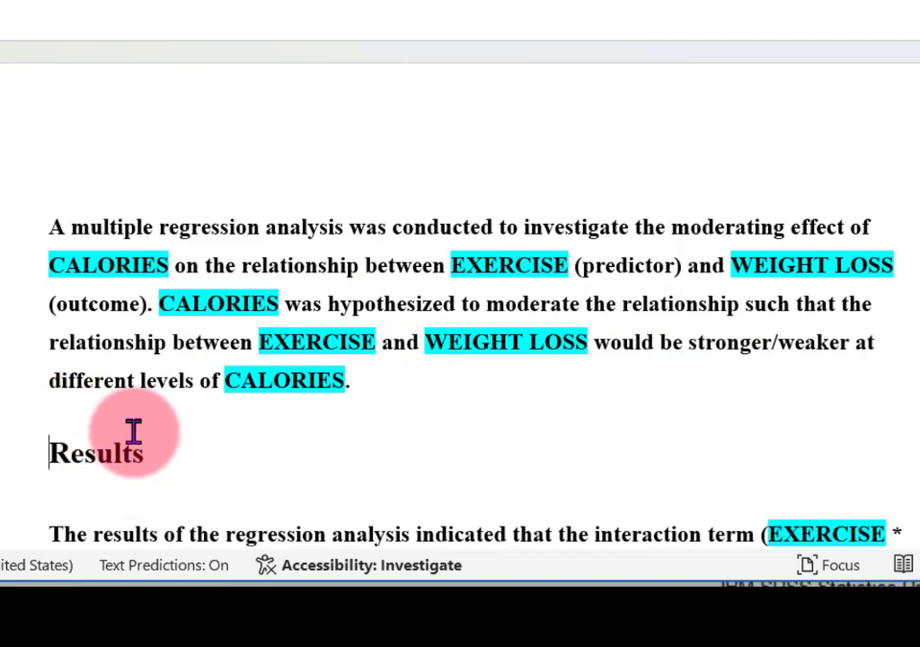
pyautogui.scroll(-5, 154, 426)
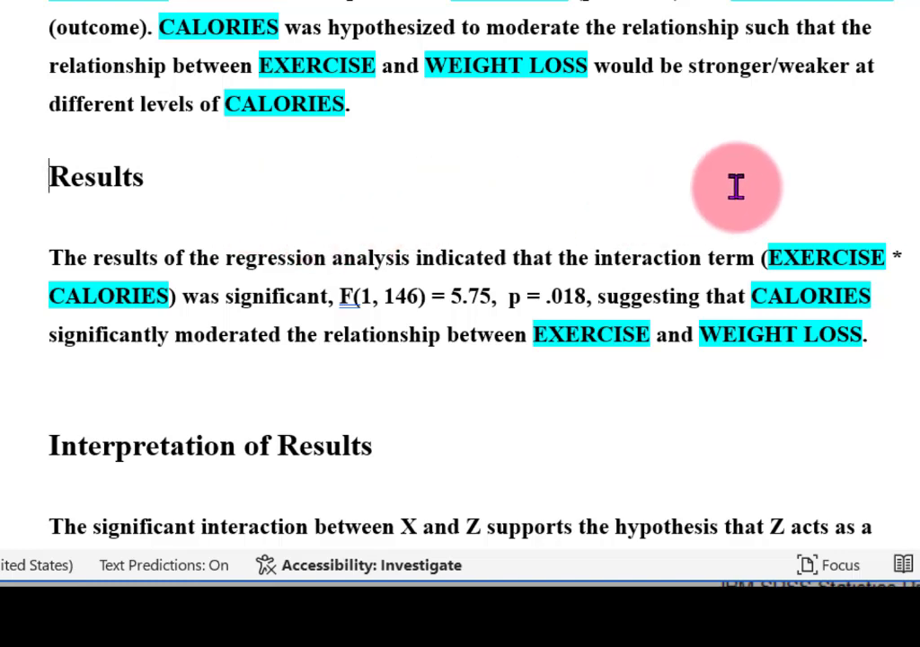
pyautogui.click(821, 241)
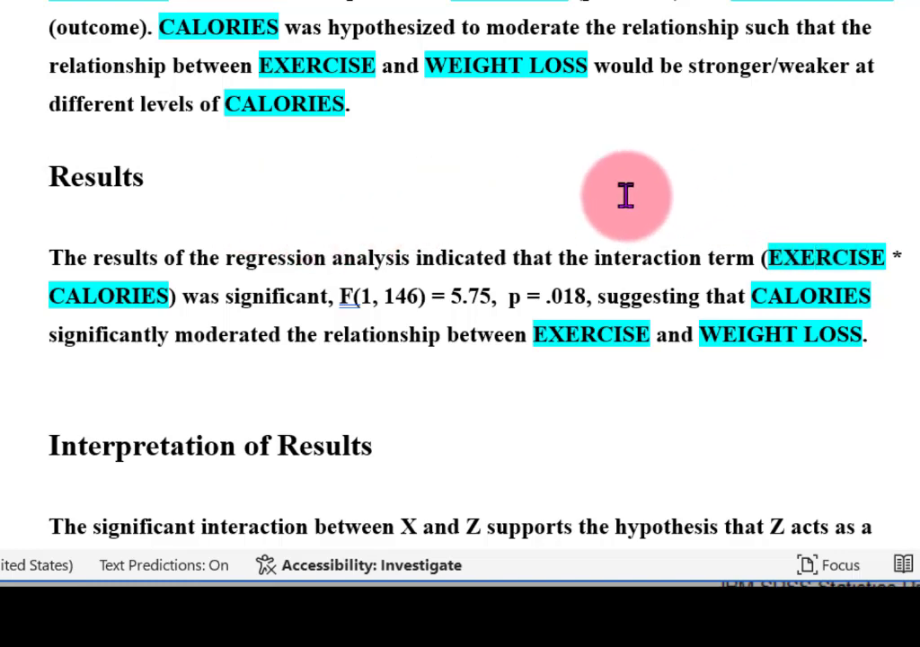
pyautogui.click(719, 316)
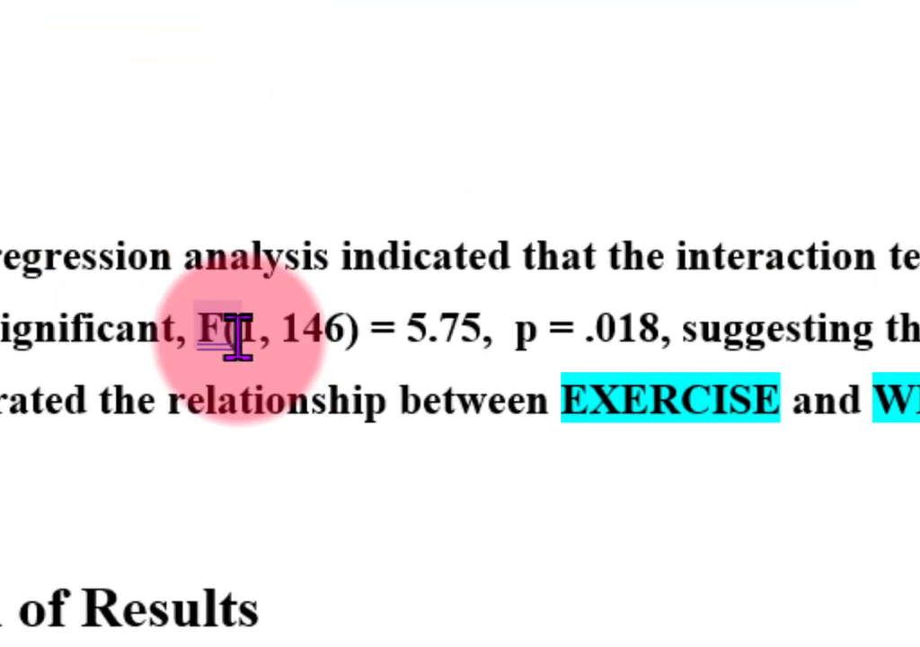
pyautogui.doubleClick(344, 298)
pyautogui.moveTo(167, 337); pyautogui.dragTo(703, 344)
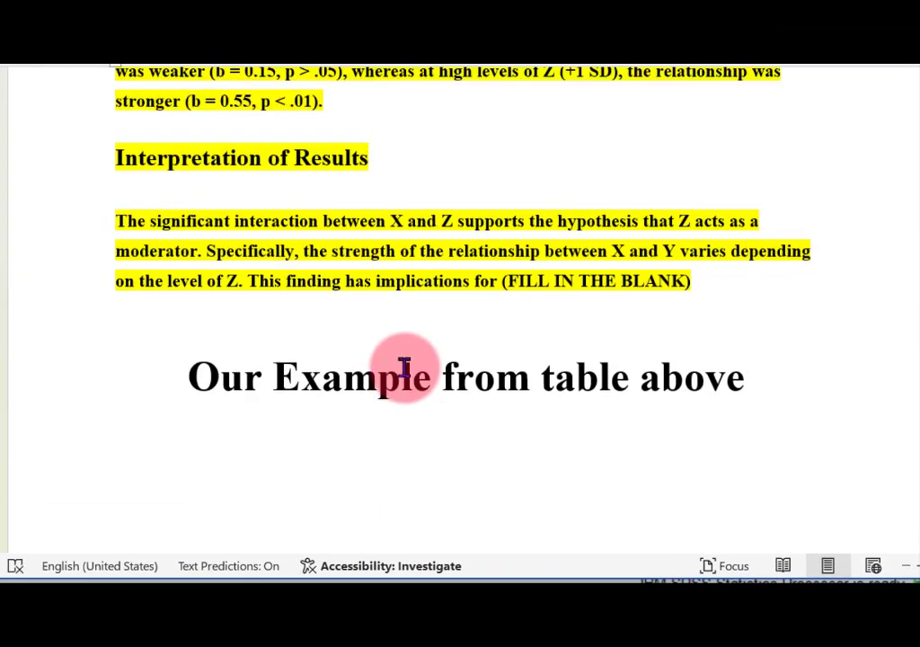
# In the pasted PROCESS output, check the X*W interaction test's df2 and p = .0177.
pyautogui.scroll(20, 405, 367)
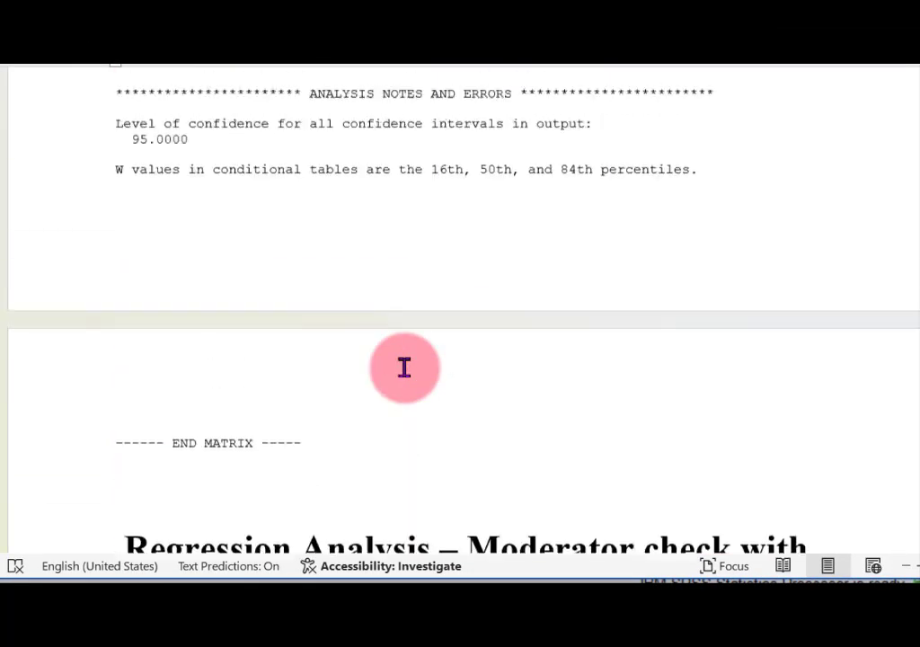
pyautogui.scroll(1, 405, 369)
pyautogui.scroll(5, 404, 367)
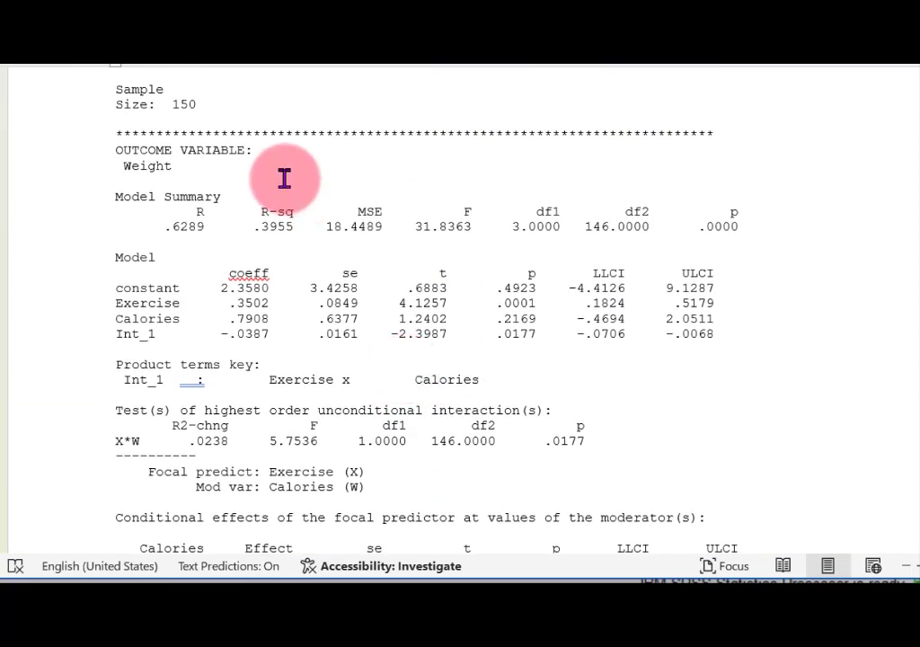
pyautogui.scroll(-3, 285, 184)
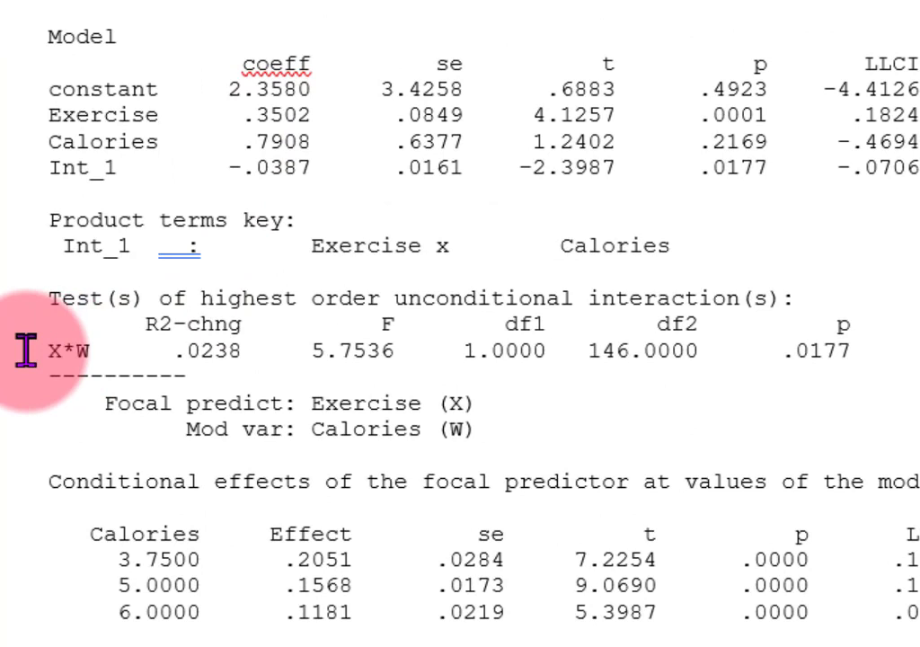
pyautogui.moveTo(27, 350); pyautogui.dragTo(869, 359)
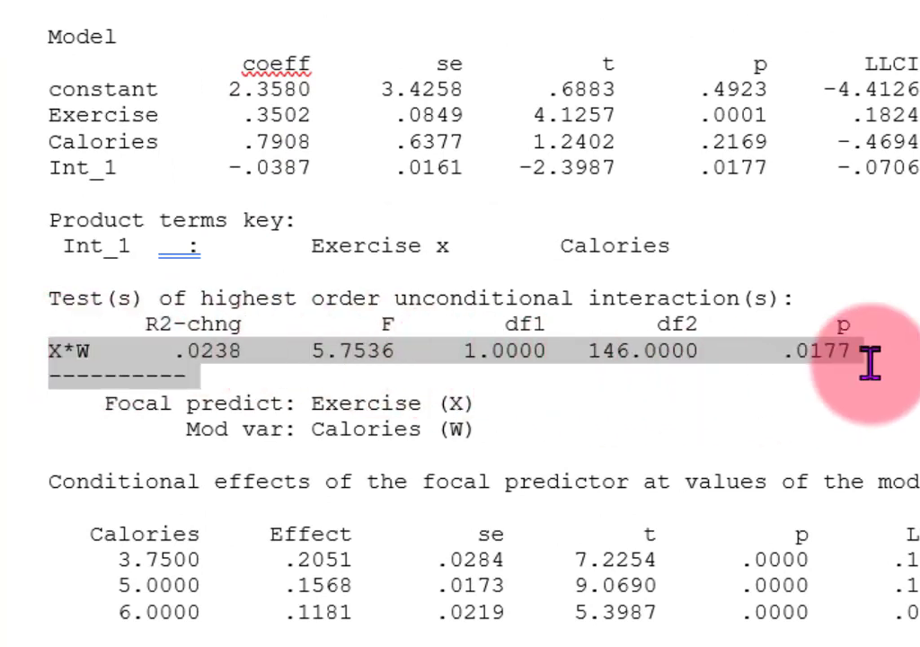
pyautogui.click(106, 353)
pyautogui.click(72, 349)
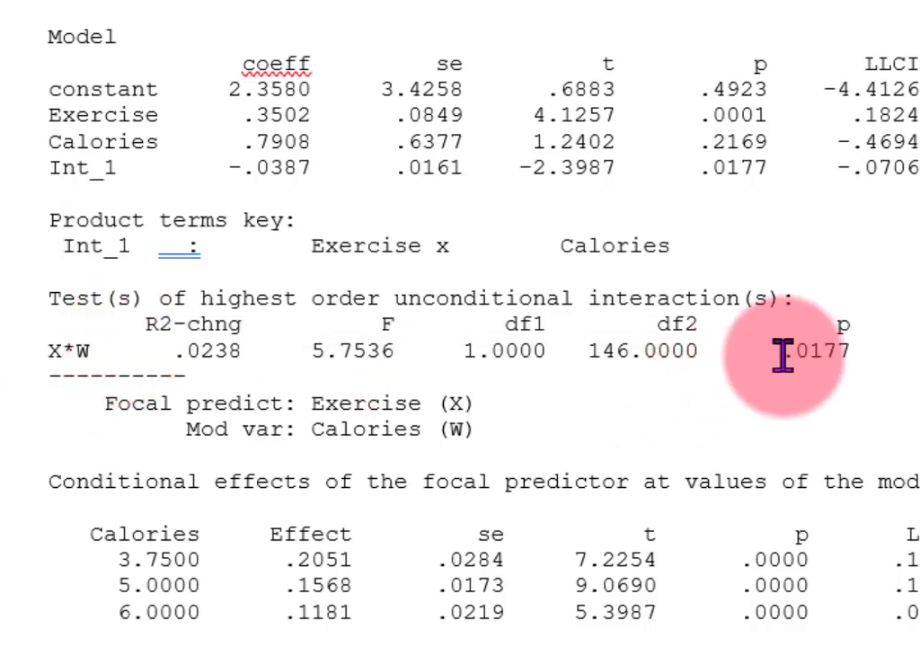
pyautogui.moveTo(783, 353); pyautogui.dragTo(917, 355)
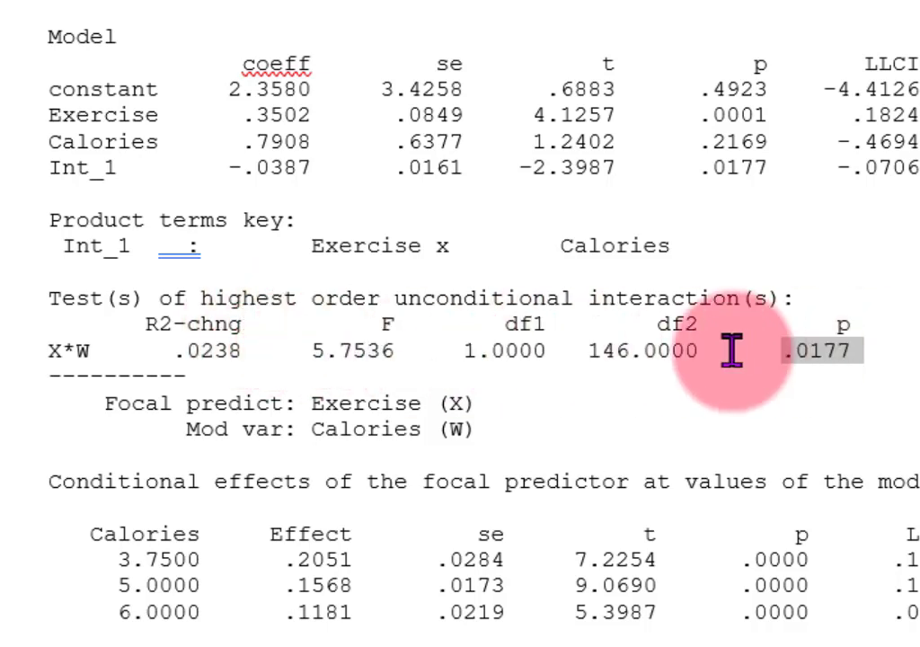
pyautogui.click(822, 349)
pyautogui.moveTo(863, 345); pyautogui.dragTo(45, 354)
# Check the Int_1 coefficient row, then return to the SPSS Data Editor.
pyautogui.click(37, 165)
pyautogui.moveTo(42, 167); pyautogui.dragTo(773, 166)
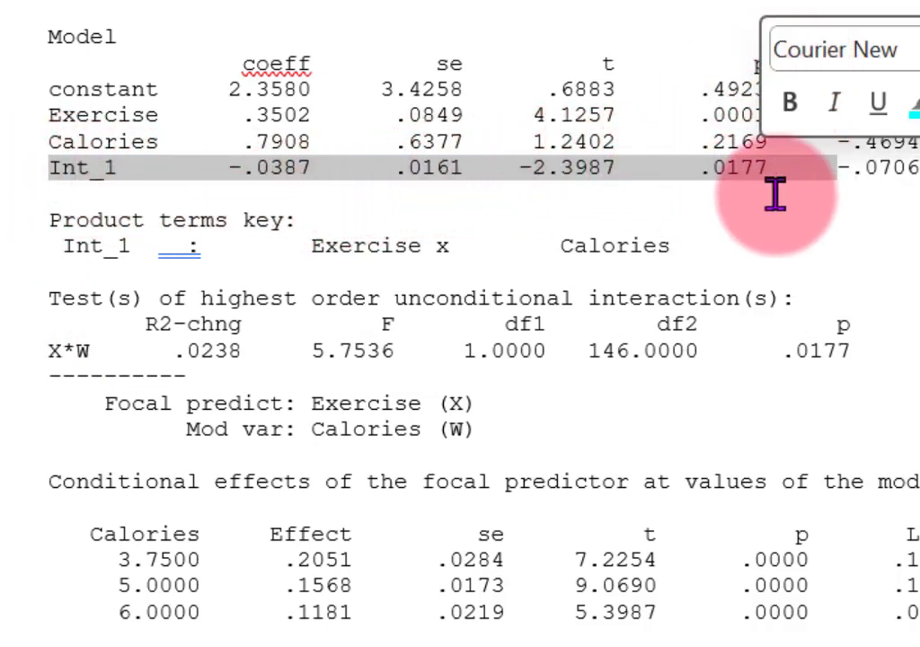
pyautogui.click(851, 350)
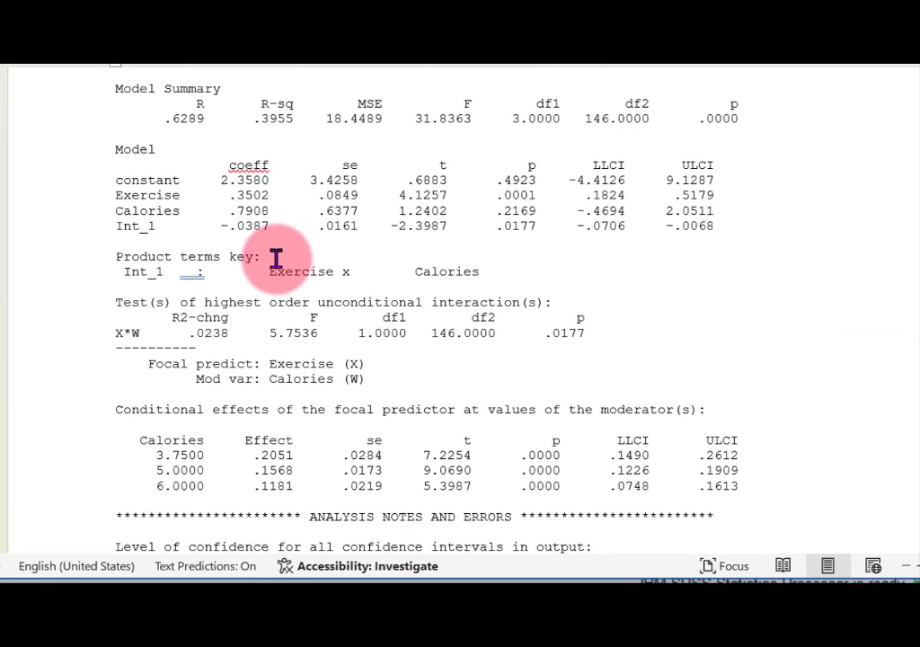
pyautogui.scroll(-10, 289, 251)
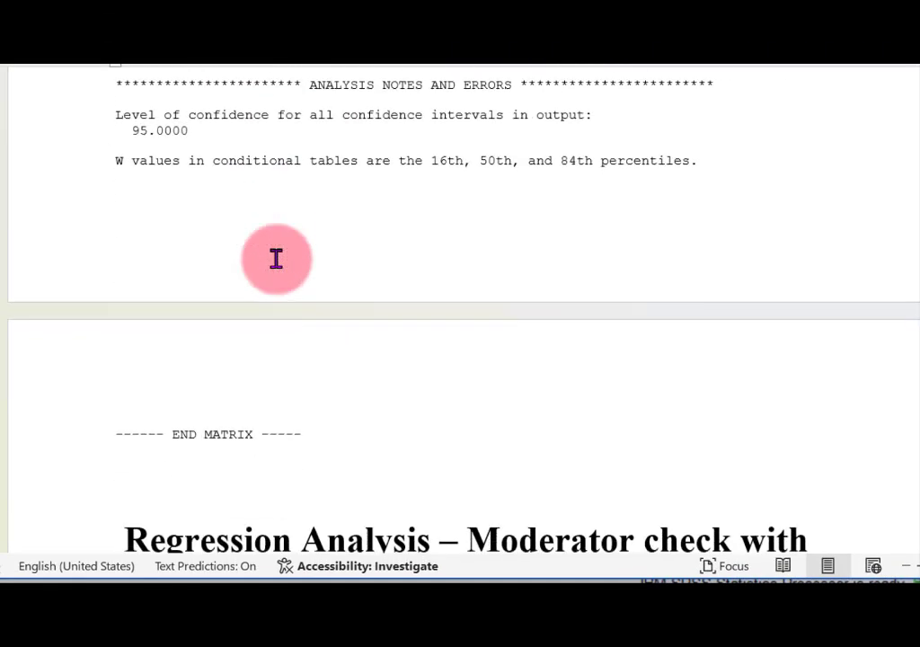
pyautogui.scroll(-3, 276, 259)
pyautogui.scroll(-3, 276, 259)
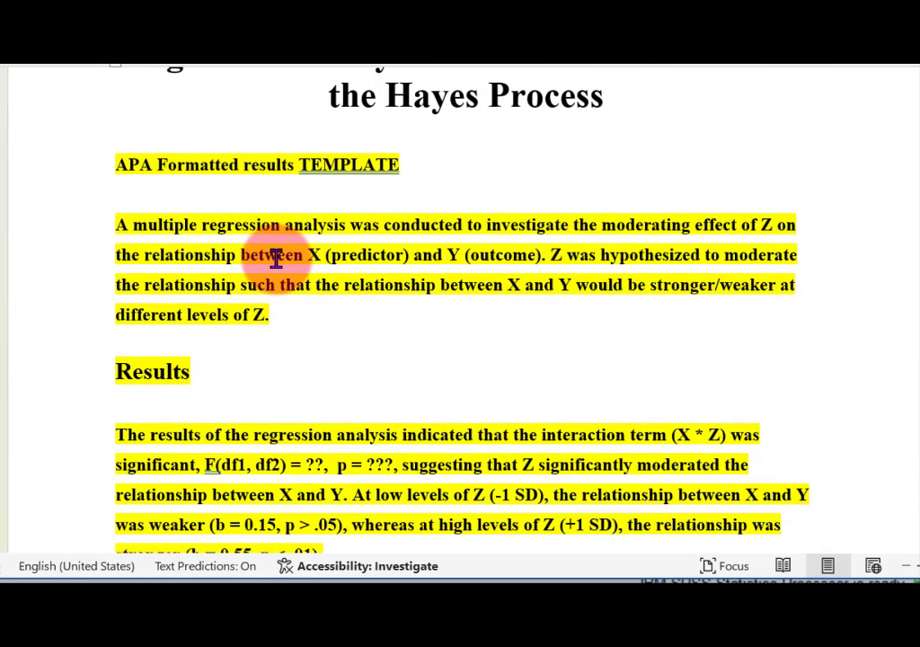
pyautogui.scroll(1, 276, 259)
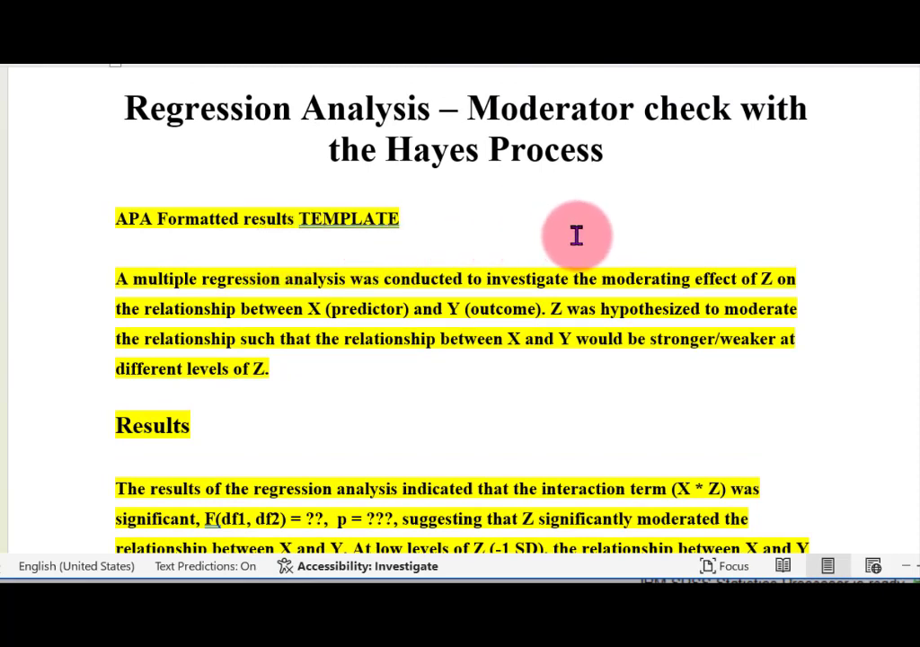
pyautogui.hotkey('alt', 'Tab')
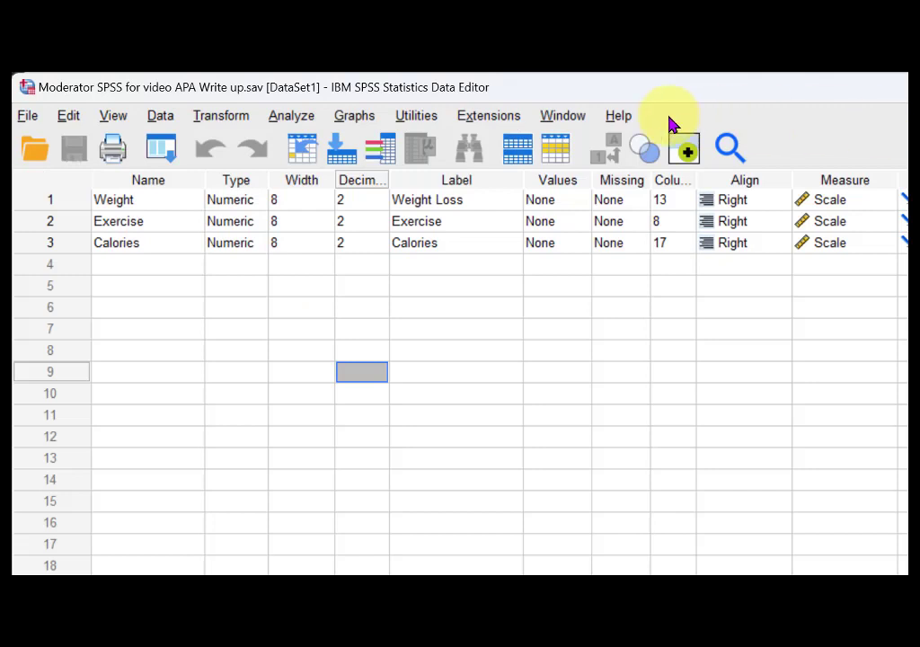
# Run Descriptives on Calories with standardized values saved, creating the ZCalories variable.
pyautogui.click(53, 244)
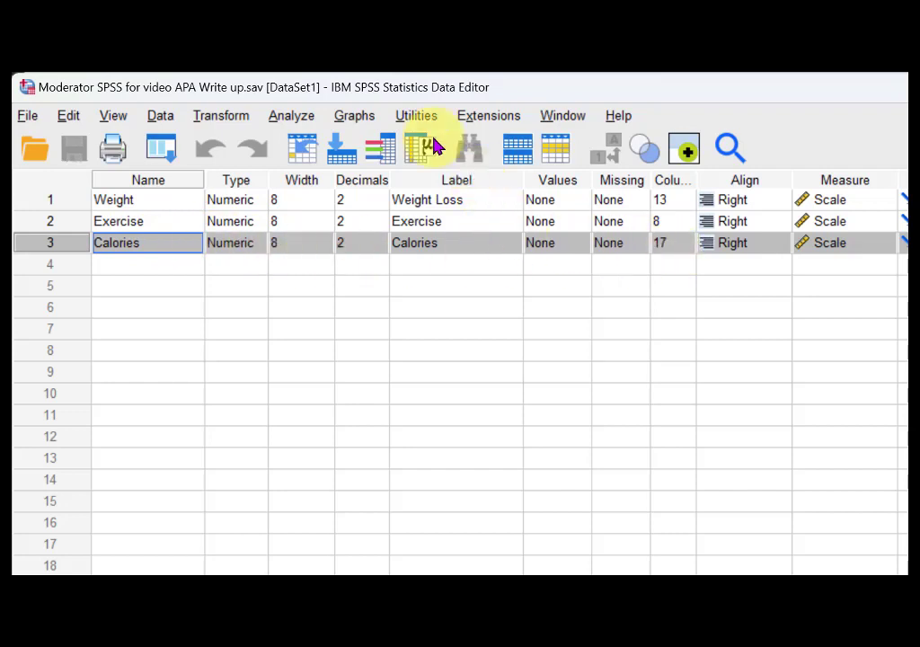
pyautogui.click(300, 118)
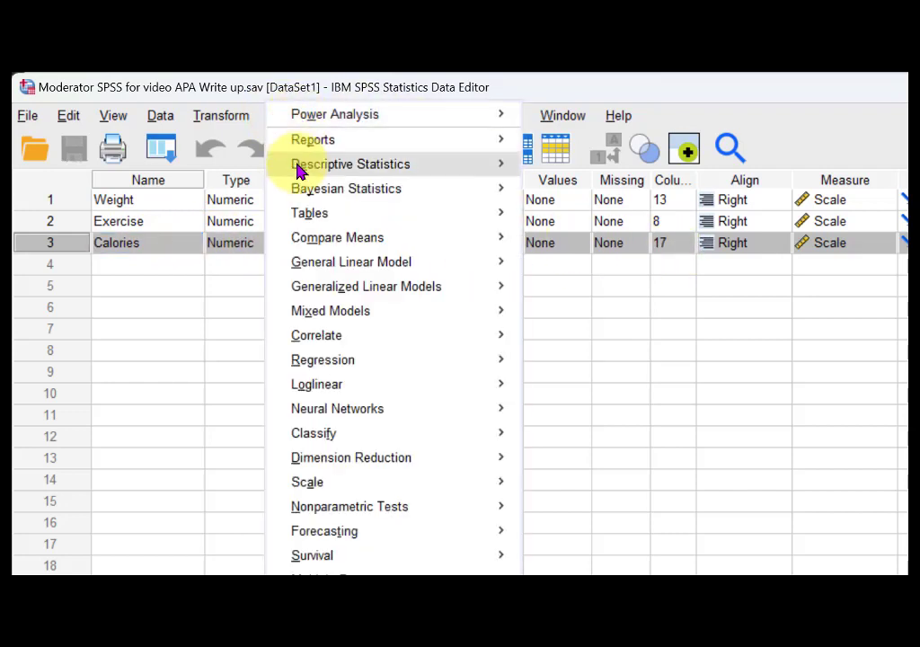
pyautogui.moveTo(318, 163)
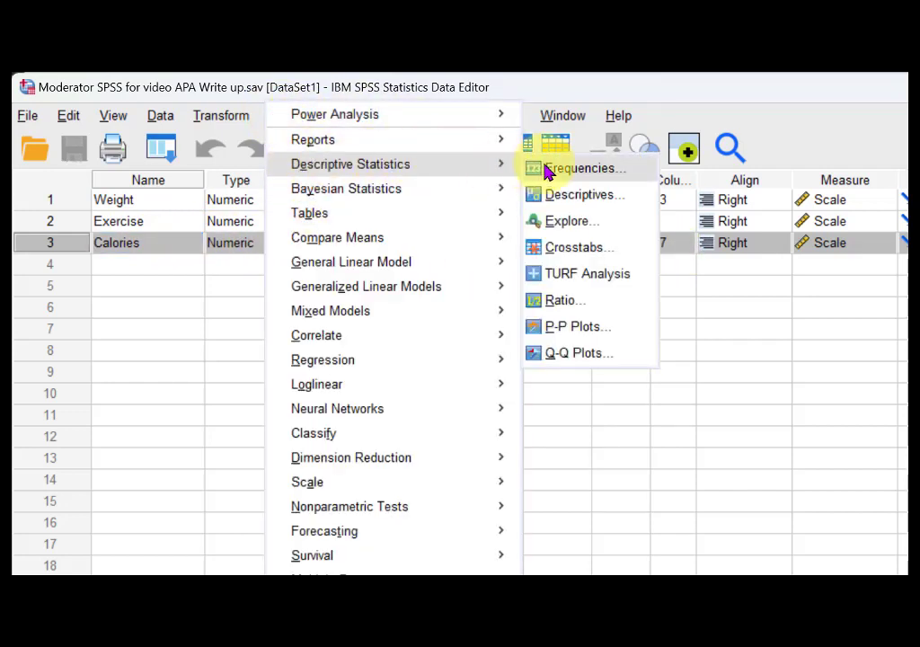
pyautogui.click(547, 196)
pyautogui.moveTo(189, 154); pyautogui.dragTo(298, 127)
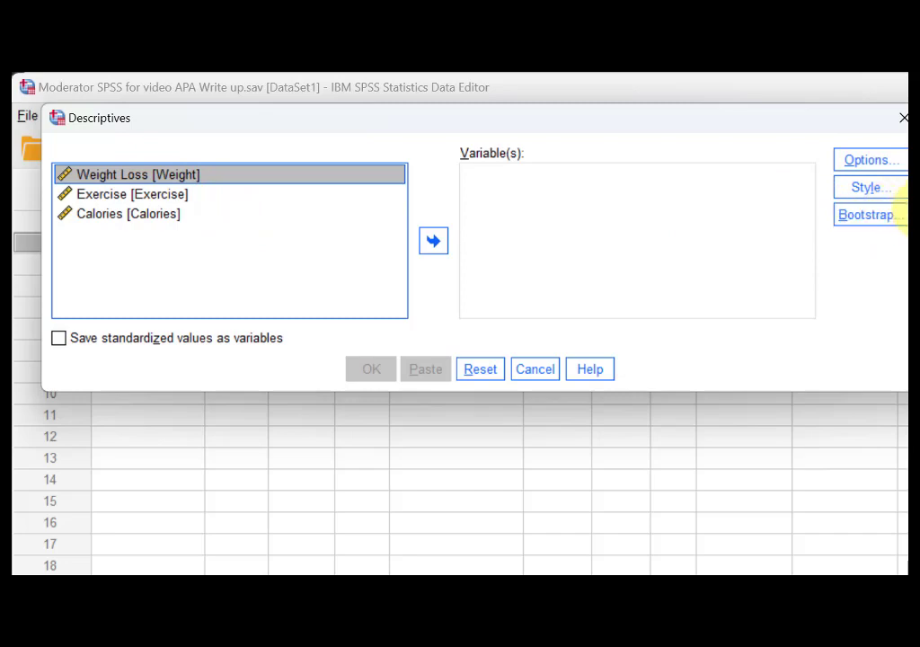
pyautogui.moveTo(908, 212); pyautogui.dragTo(801, 210)
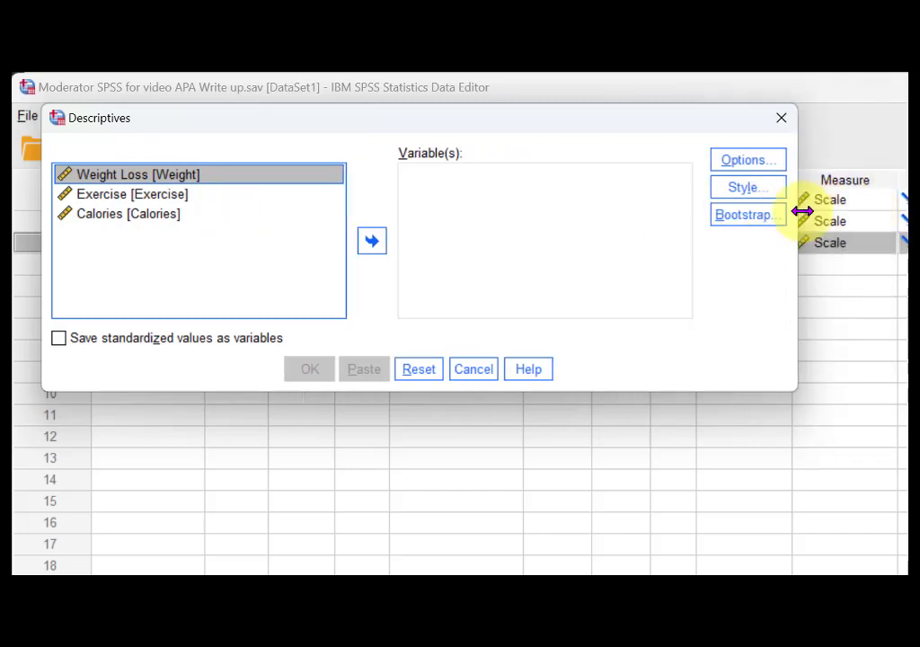
pyautogui.click(101, 215)
pyautogui.click(371, 240)
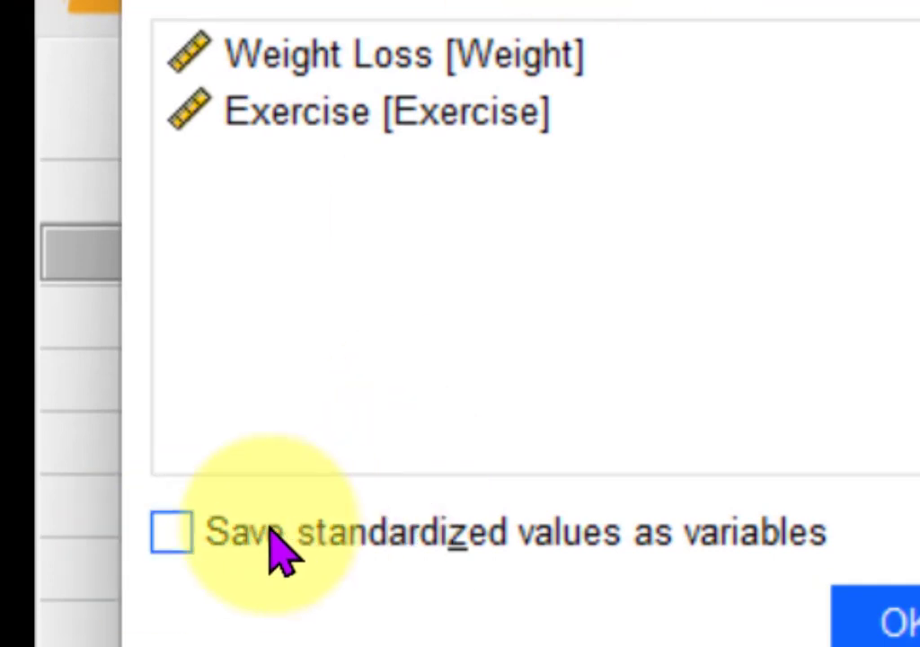
pyautogui.click(172, 538)
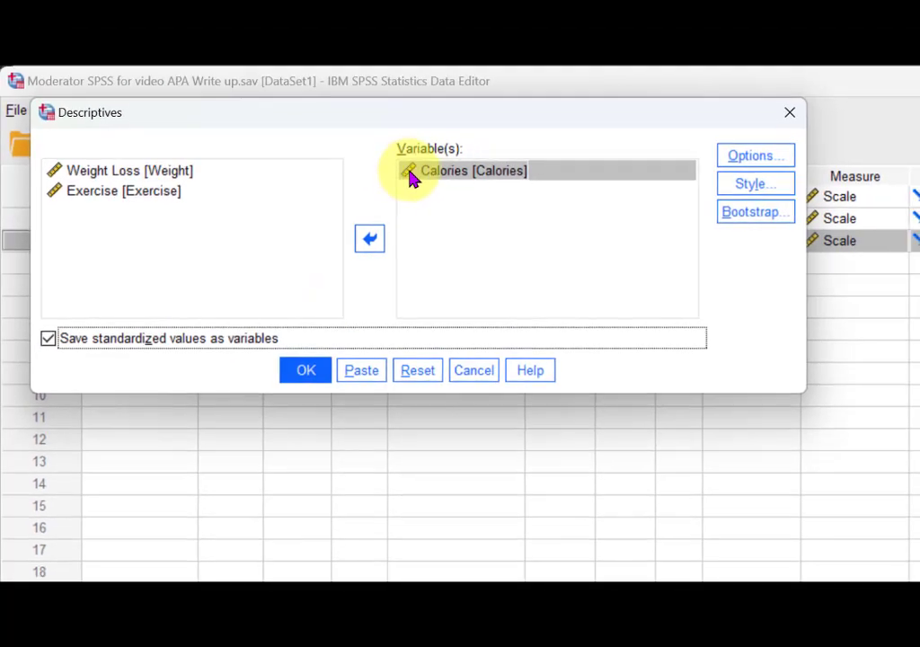
pyautogui.click(305, 371)
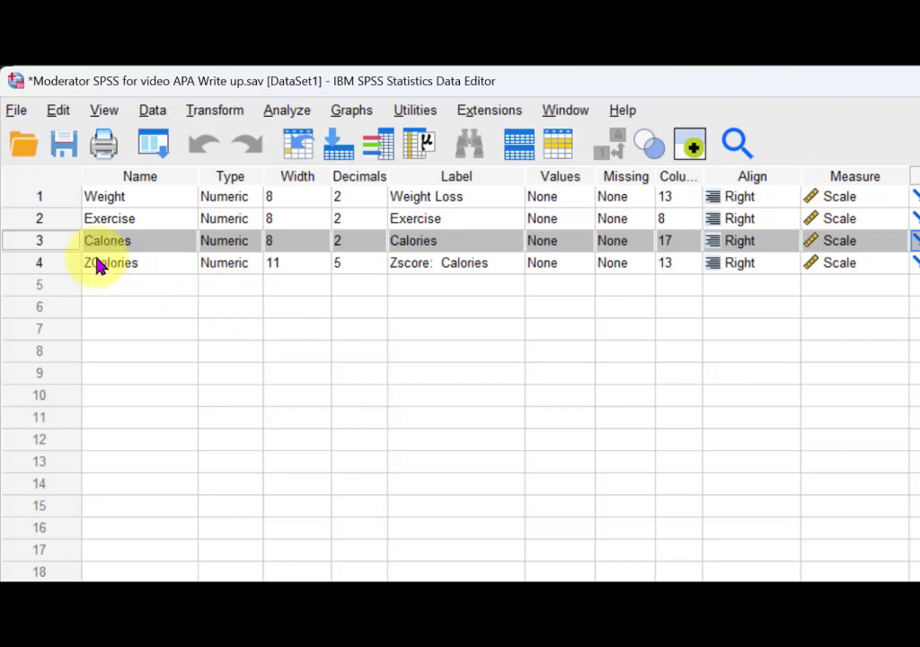
pyautogui.doubleClick(68, 261)
pyautogui.click(189, 208)
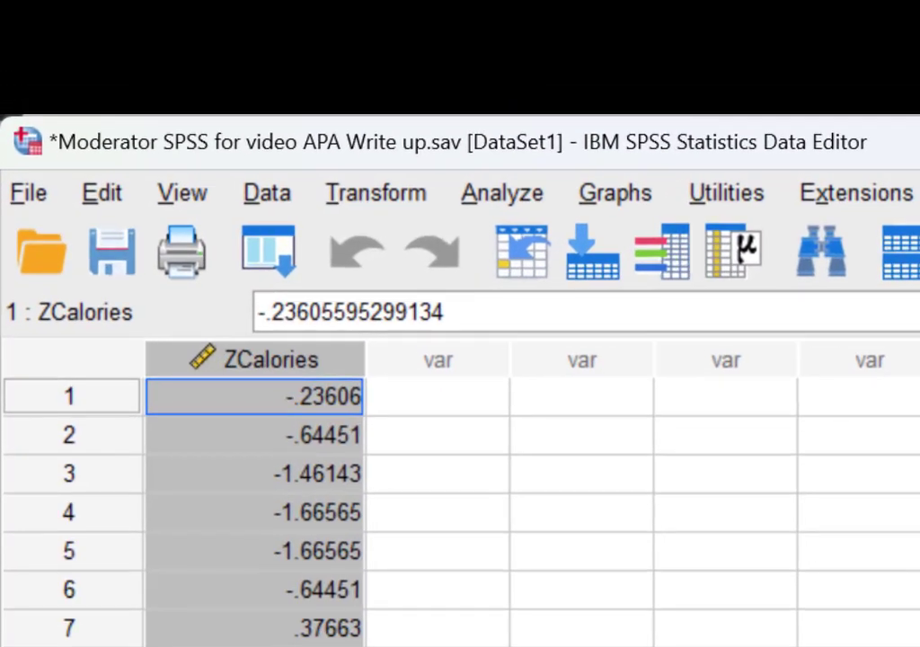
pyautogui.hscroll(-3, 450, 494)
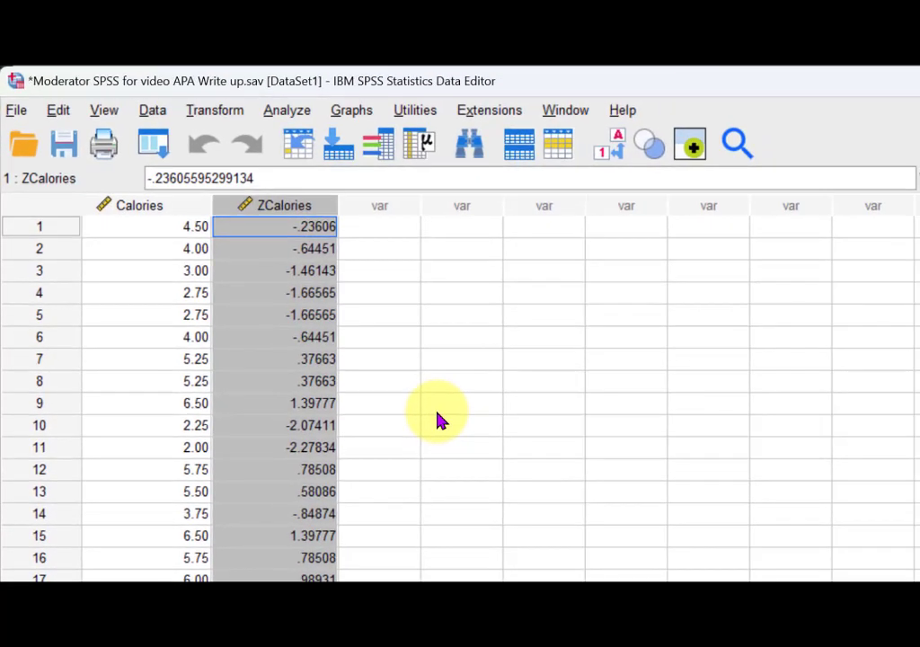
pyautogui.click(376, 270)
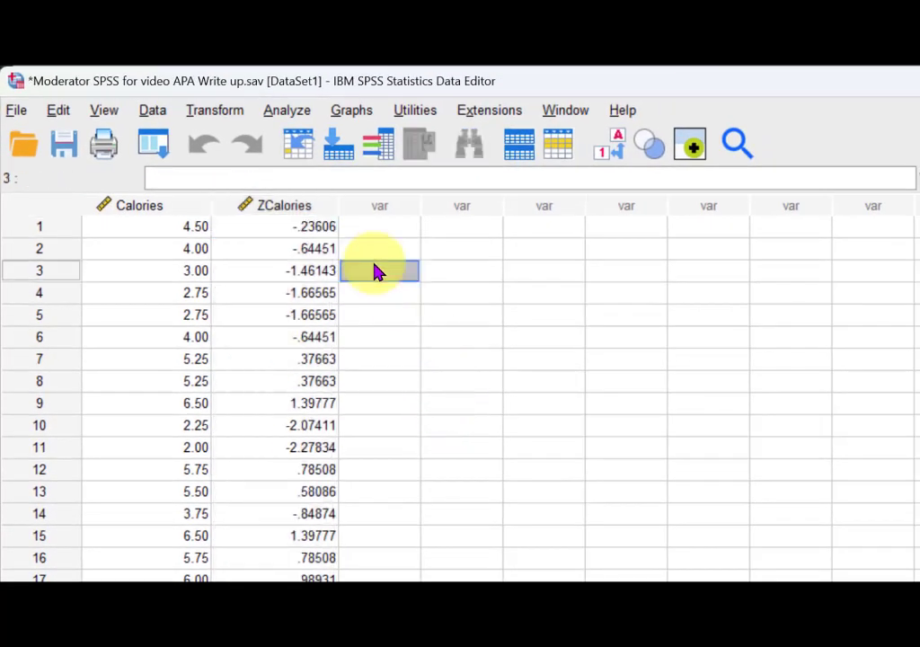
pyautogui.rightClick(285, 212)
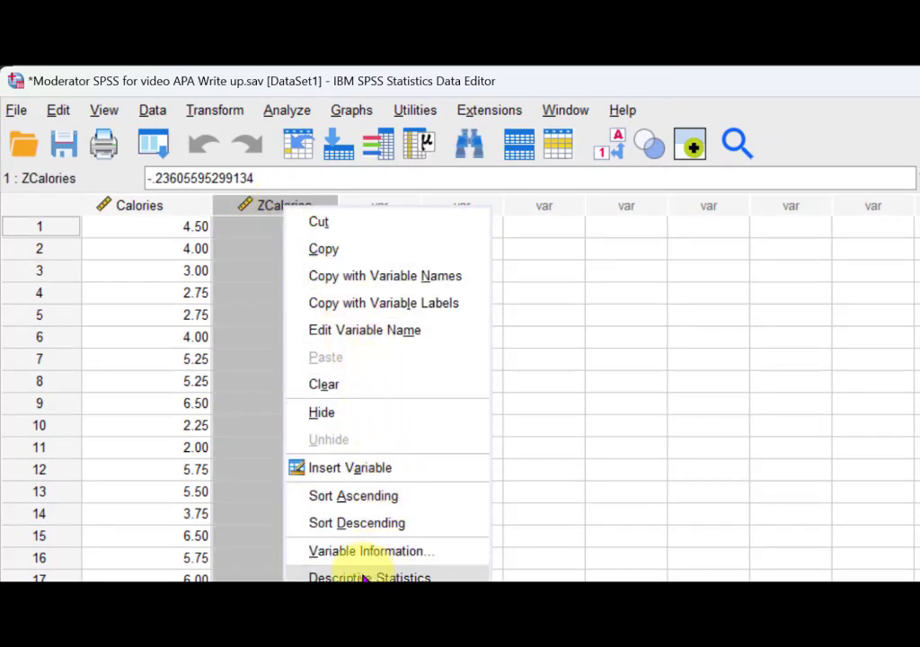
pyautogui.click(352, 497)
pyautogui.click(434, 404)
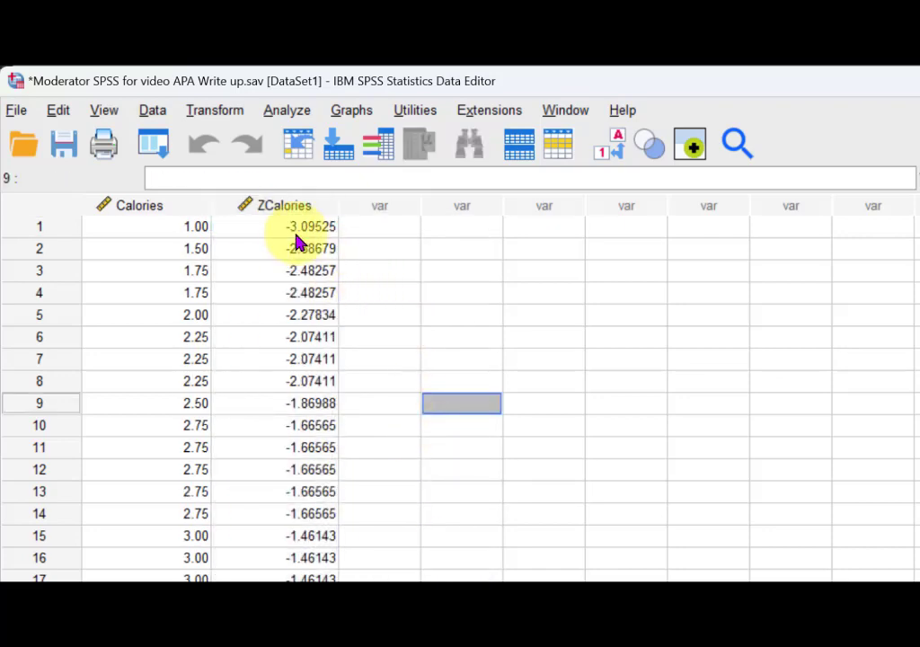
pyautogui.click(243, 230)
pyautogui.moveTo(287, 219); pyautogui.dragTo(288, 558)
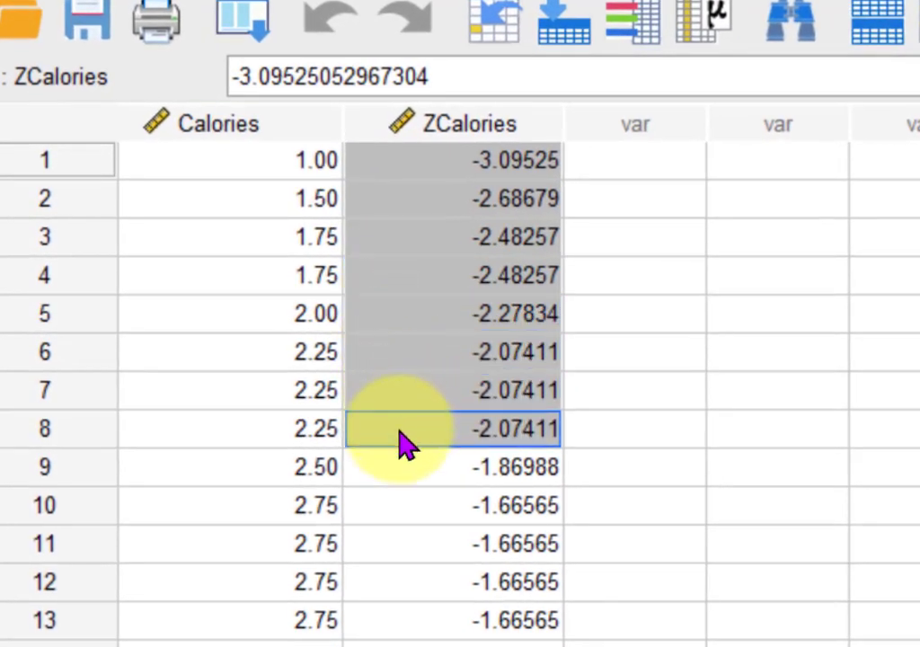
pyautogui.moveTo(449, 643); pyautogui.dragTo(486, 571)
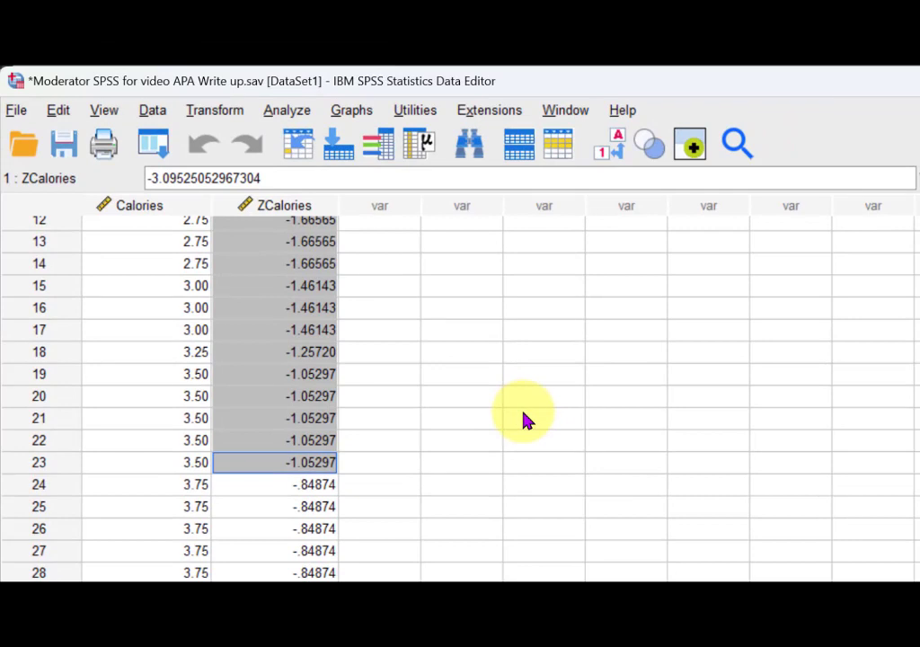
pyautogui.moveTo(297, 490)
pyautogui.mouseDown()
pyautogui.moveTo(267, 490)
pyautogui.moveTo(267, 589)
pyautogui.moveTo(294, 461)
pyautogui.moveTo(297, 493)
pyautogui.mouseUp()
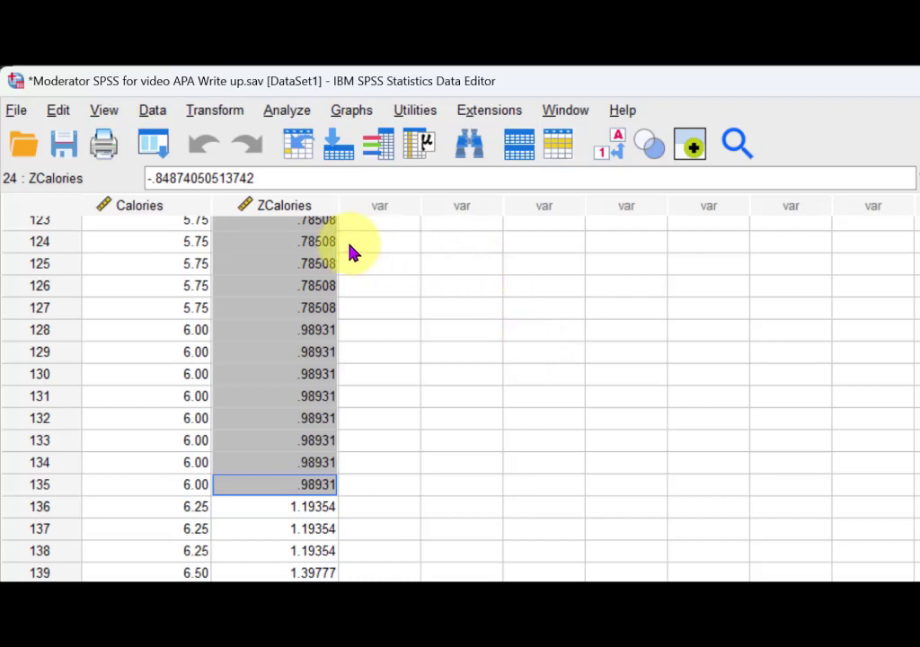
pyautogui.scroll(-2, 435, 292)
pyautogui.scroll(-4, 435, 293)
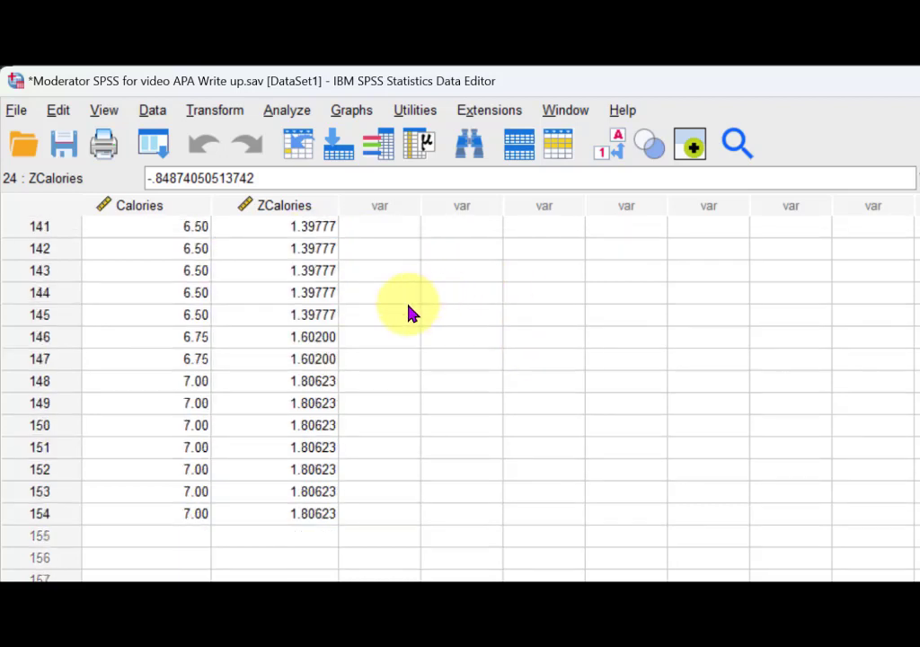
pyautogui.scroll(8, 409, 312)
pyautogui.scroll(20, 452, 376)
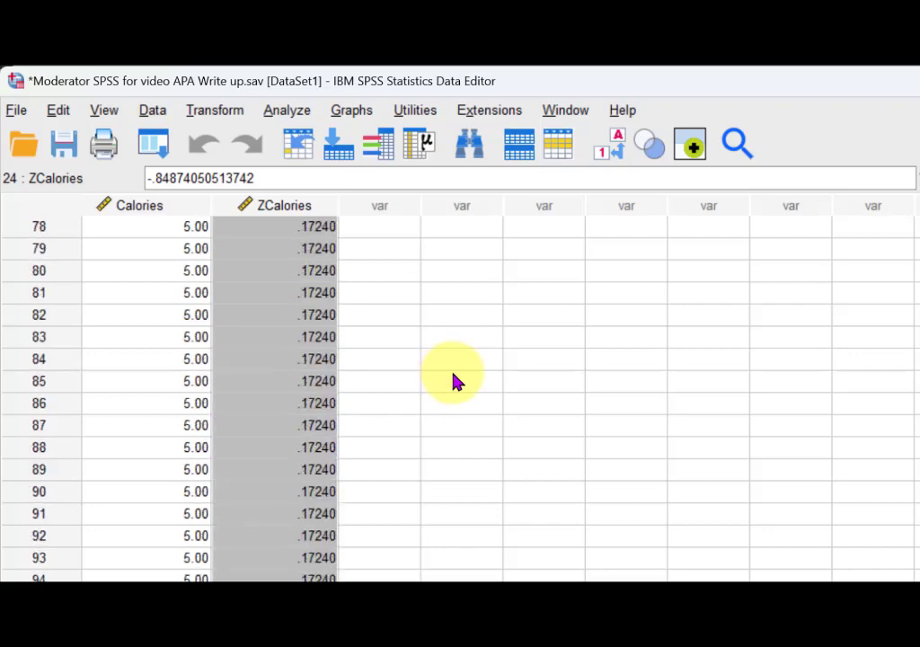
pyautogui.scroll(4, 452, 378)
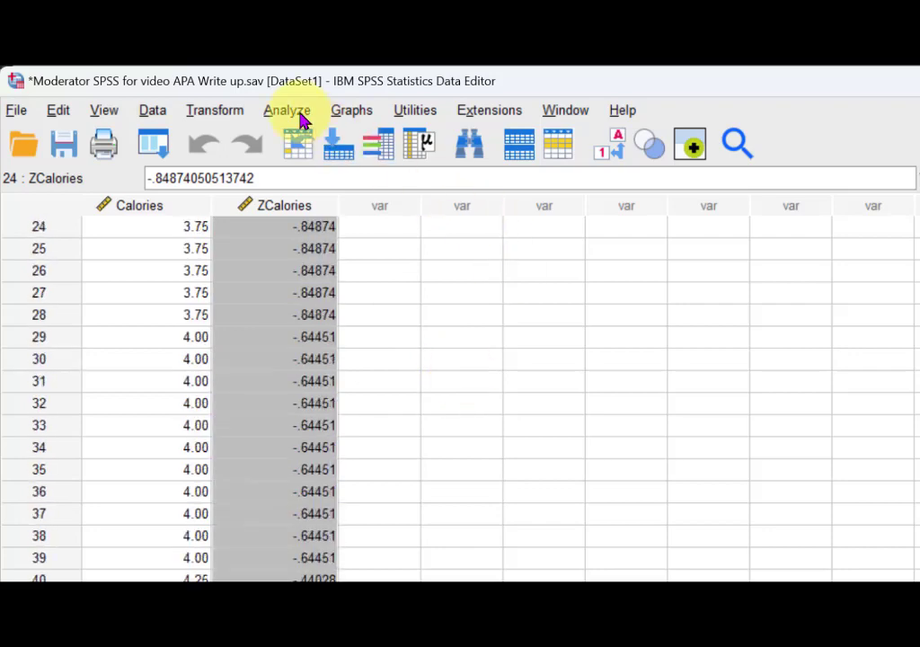
# Recode ZCalories into a different variable named and labelled Z_Scores_Calories.
pyautogui.click(223, 118)
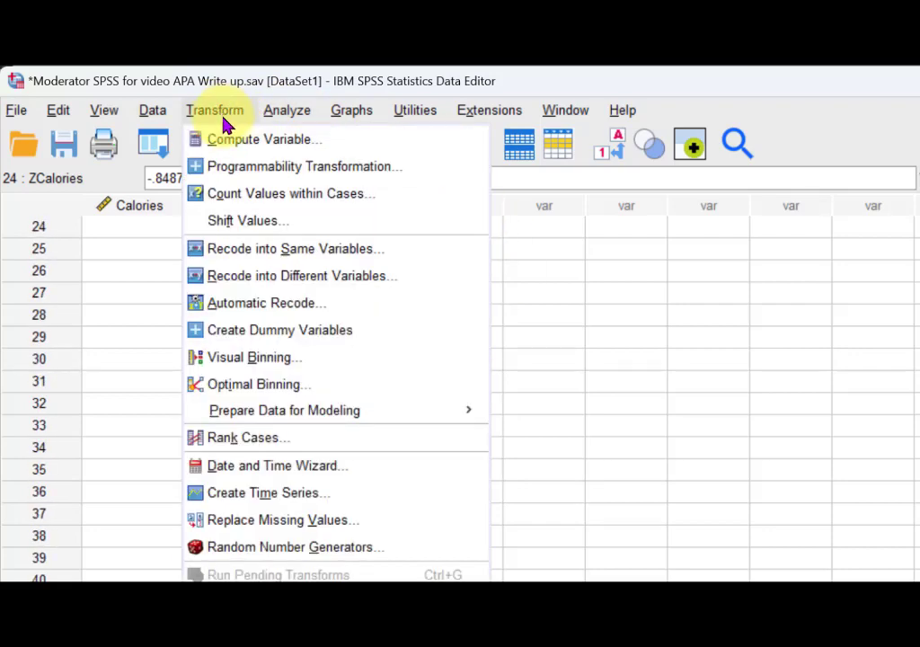
pyautogui.click(252, 277)
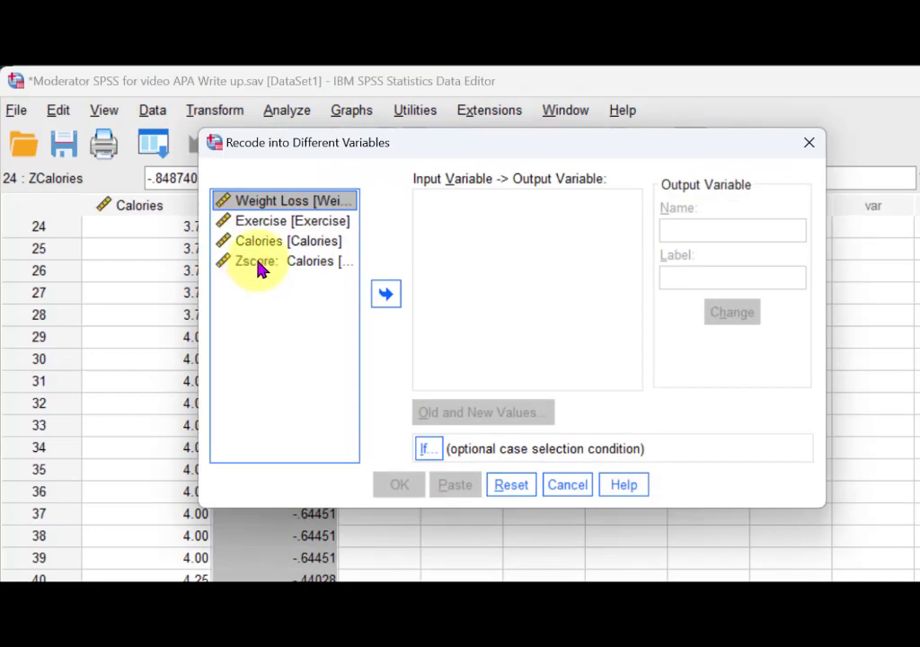
pyautogui.click(260, 263)
pyautogui.click(386, 294)
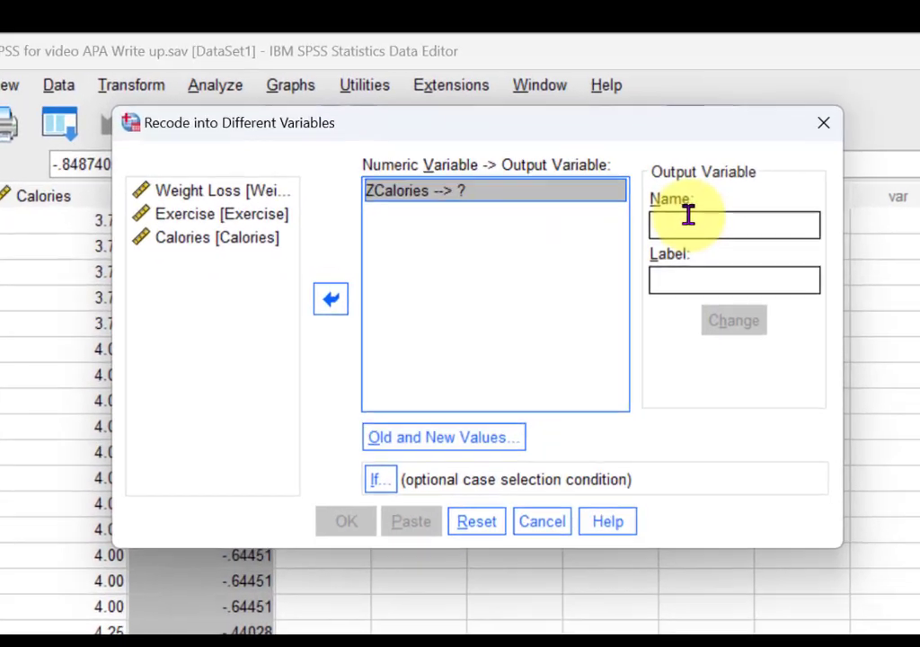
pyautogui.click(688, 216)
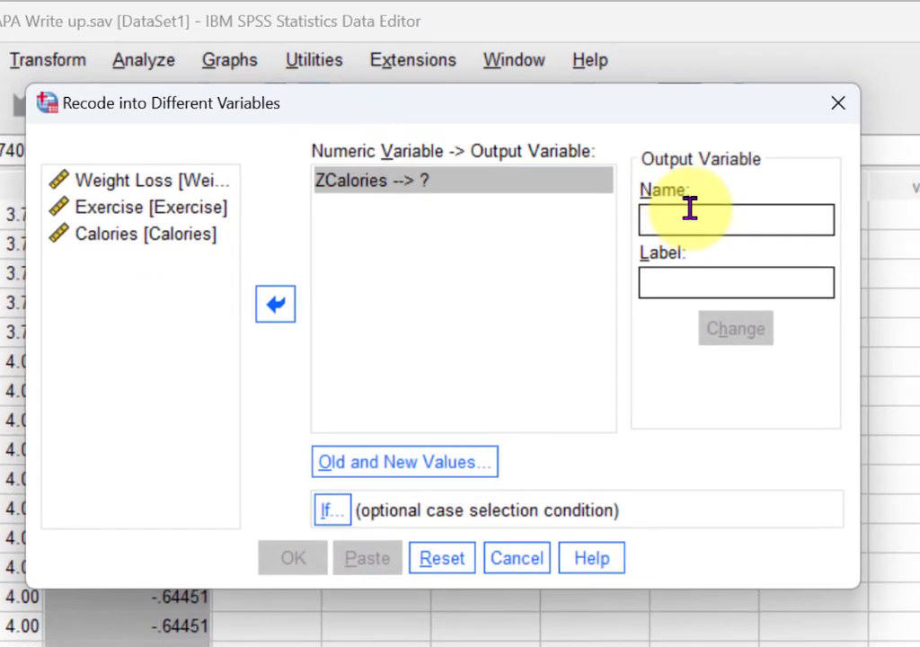
pyautogui.write('Z_Scores_Calories')
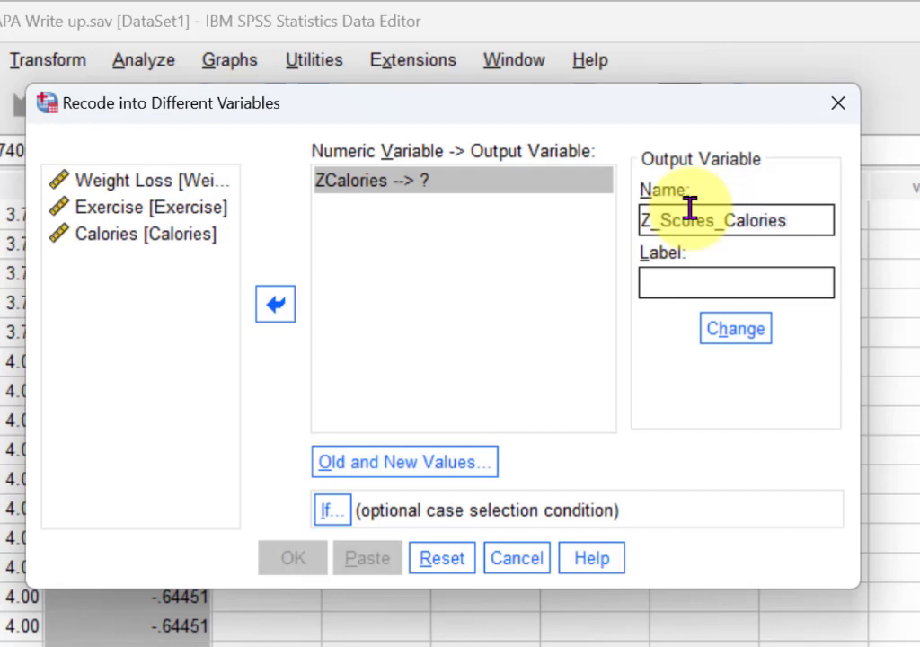
pyautogui.moveTo(811, 218); pyautogui.dragTo(631, 188)
pyautogui.hotkey('ctrl', 'c')
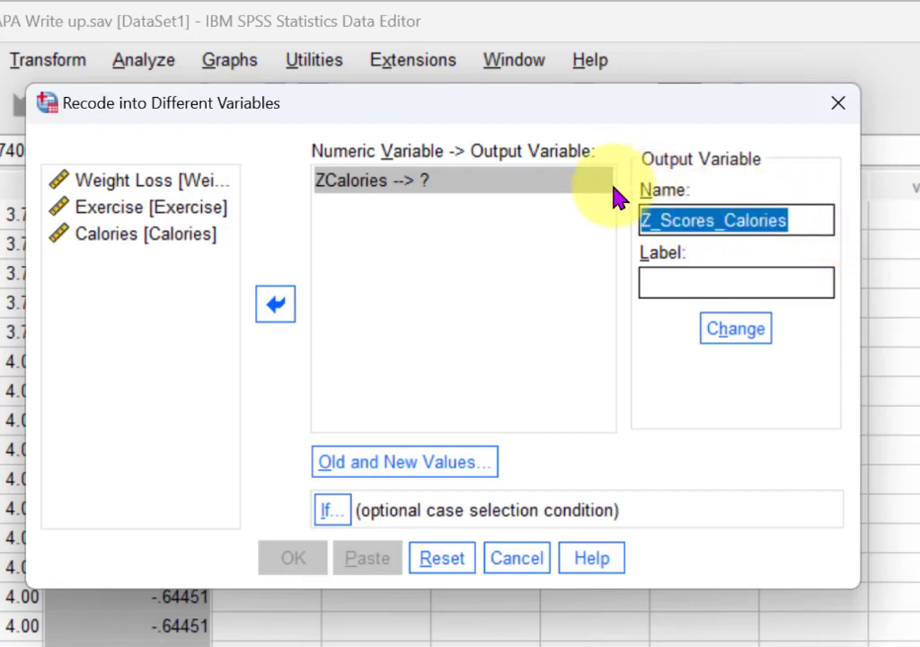
pyautogui.click(665, 282)
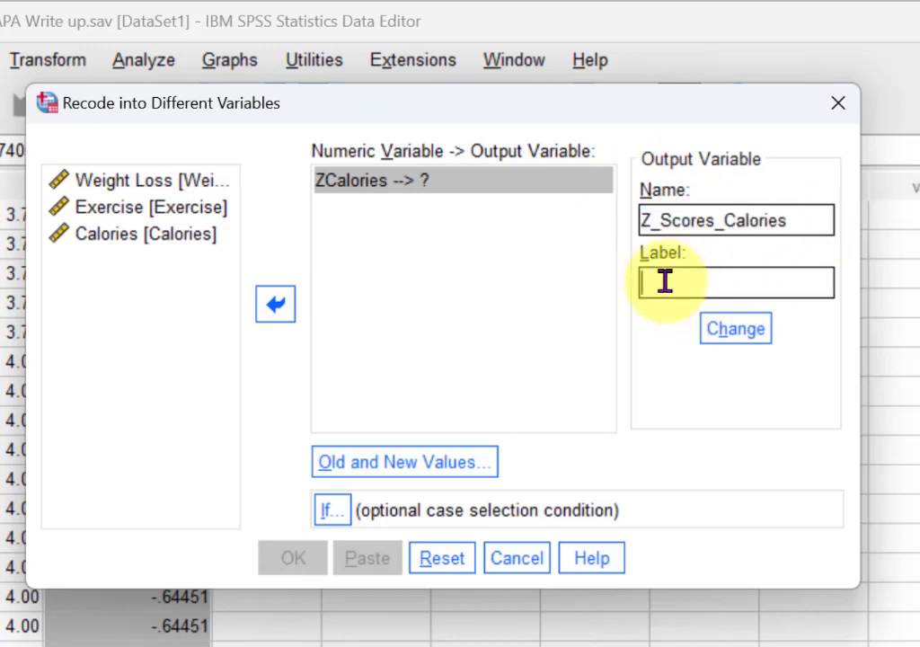
pyautogui.hotkey('ctrl', 'v')
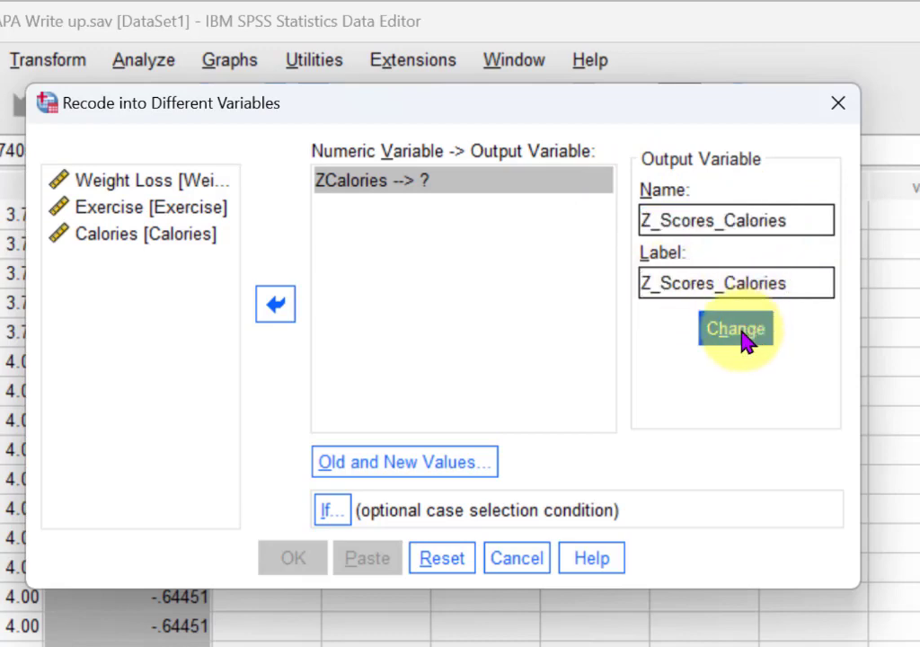
pyautogui.click(744, 333)
pyautogui.click(426, 476)
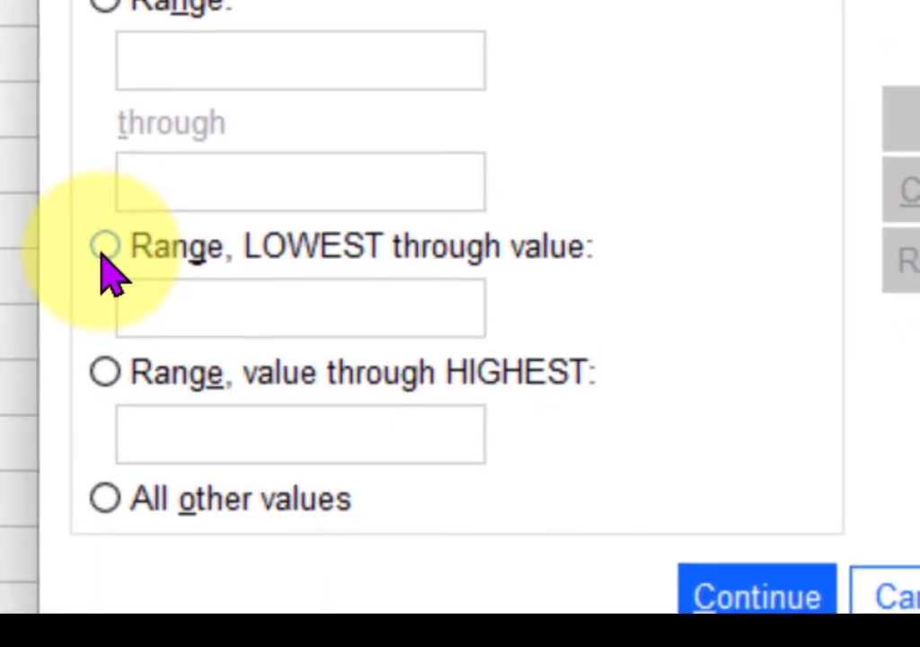
# Add recode rules Lowest thru -1 → 1 and 1 thru Highest → 3.
pyautogui.click(52, 443)
pyautogui.click(183, 297)
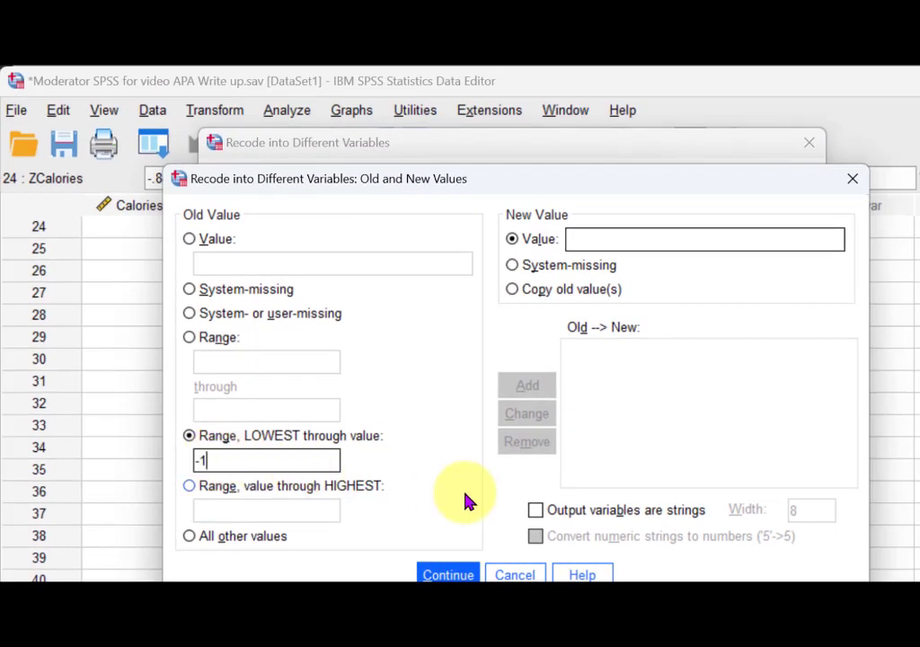
pyautogui.click(595, 236)
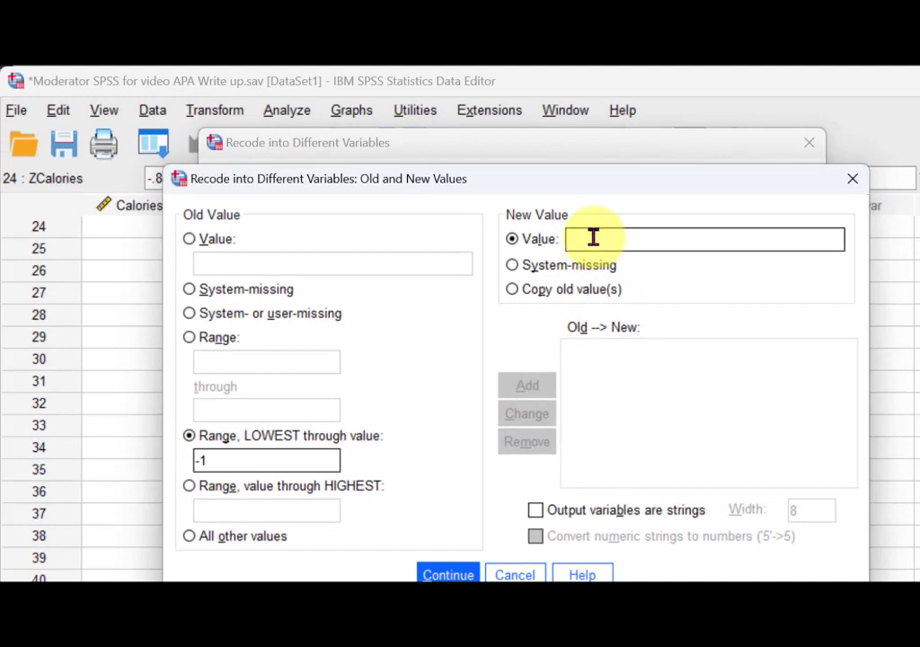
pyautogui.write('1')
pyautogui.click(527, 387)
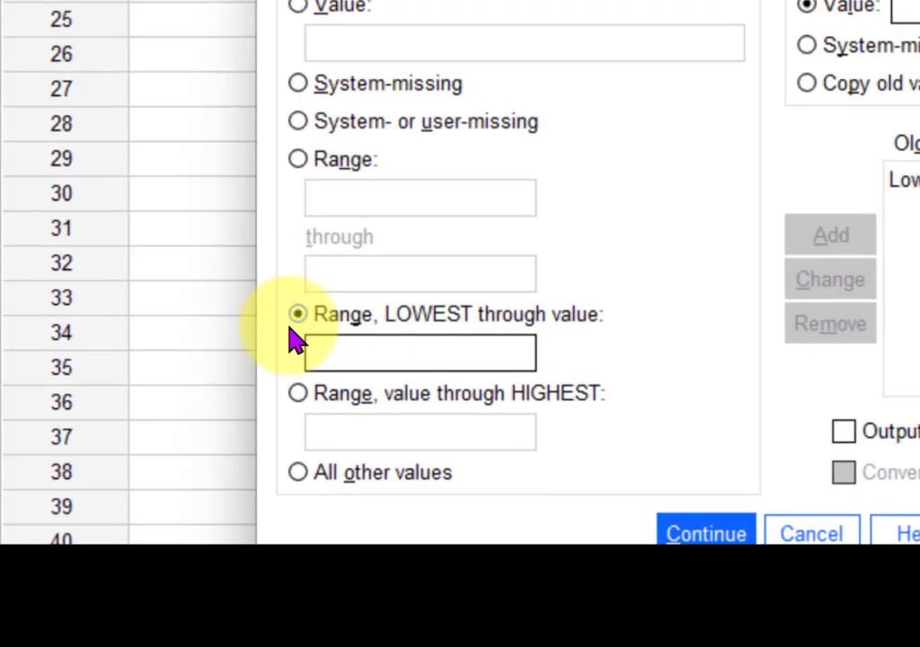
pyautogui.click(298, 394)
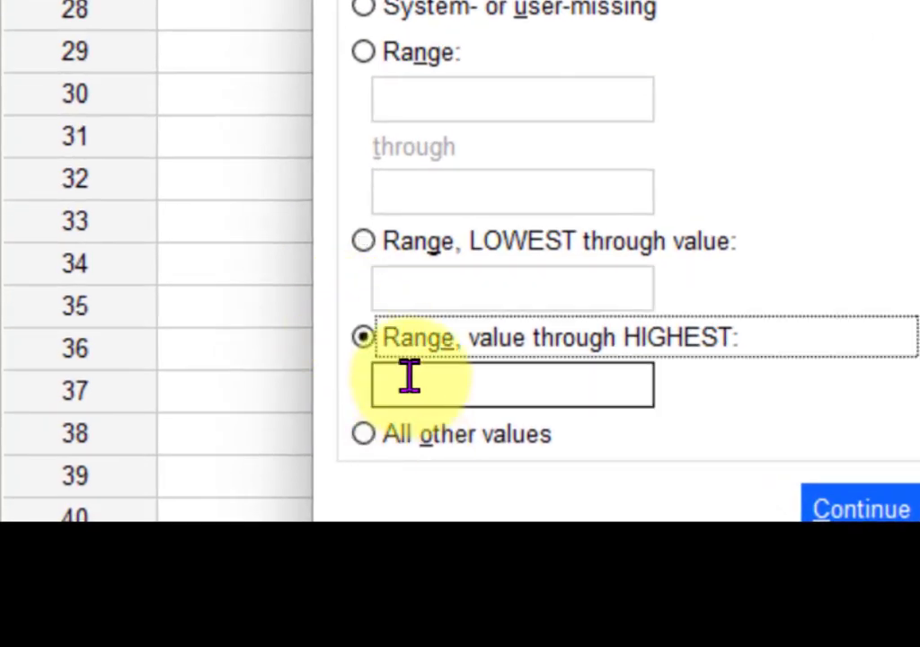
pyautogui.click(409, 377)
pyautogui.write('1')
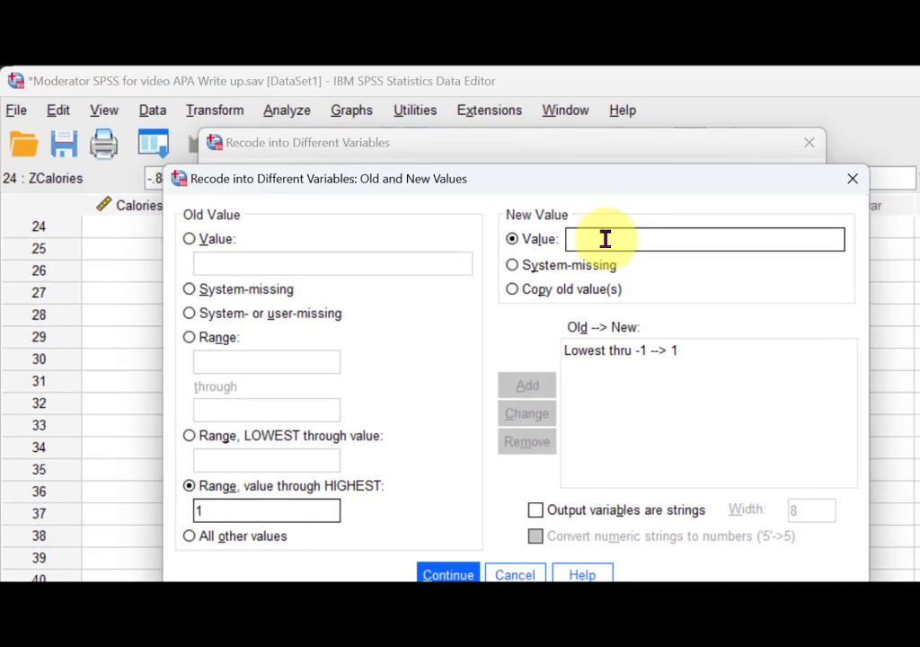
pyautogui.write('3')
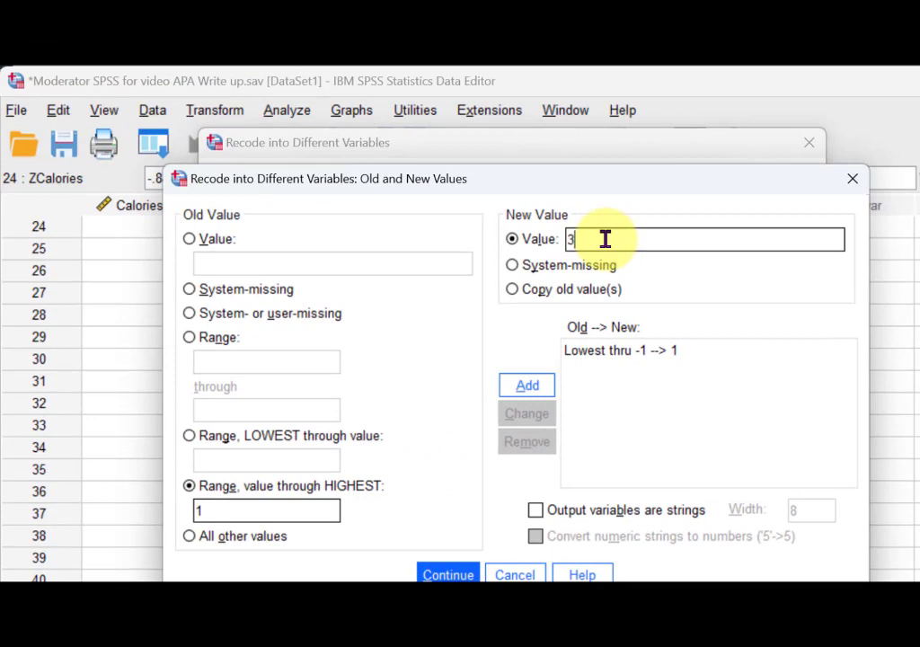
pyautogui.click(528, 387)
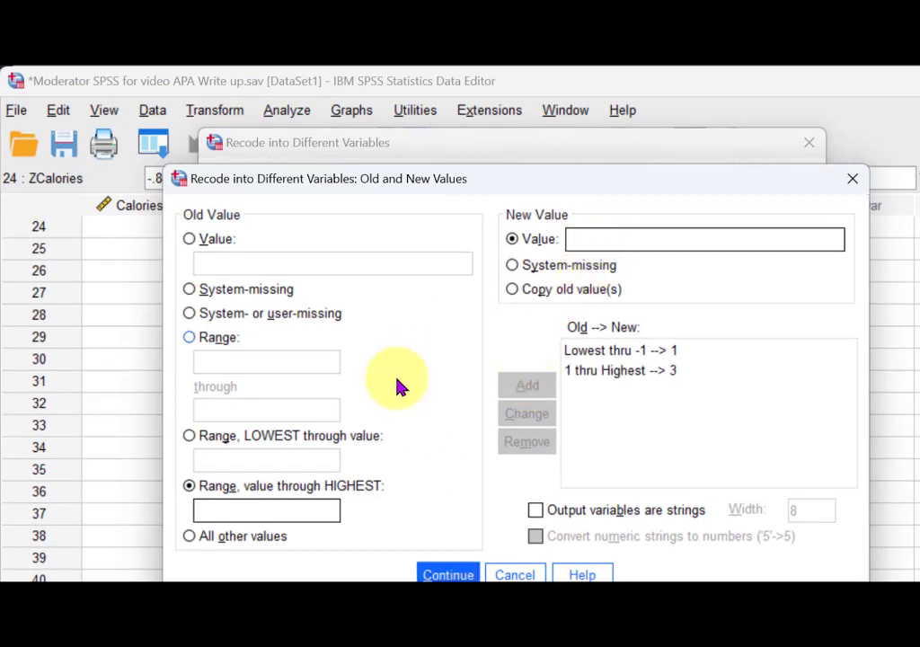
# Map all other values to 2 and run the recode into Z_Scores_Calories.
pyautogui.click(192, 539)
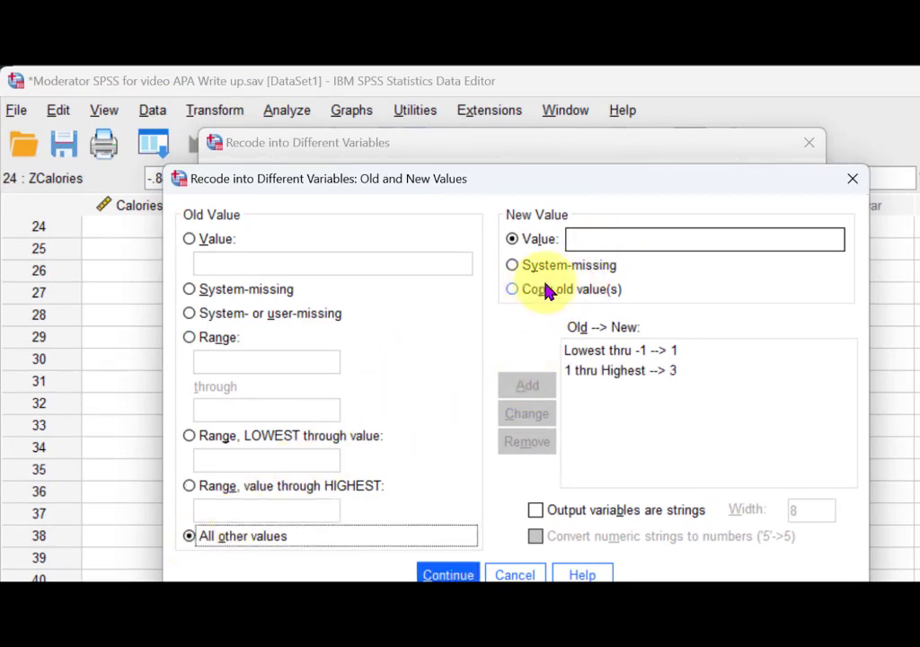
pyautogui.click(586, 237)
pyautogui.write('2')
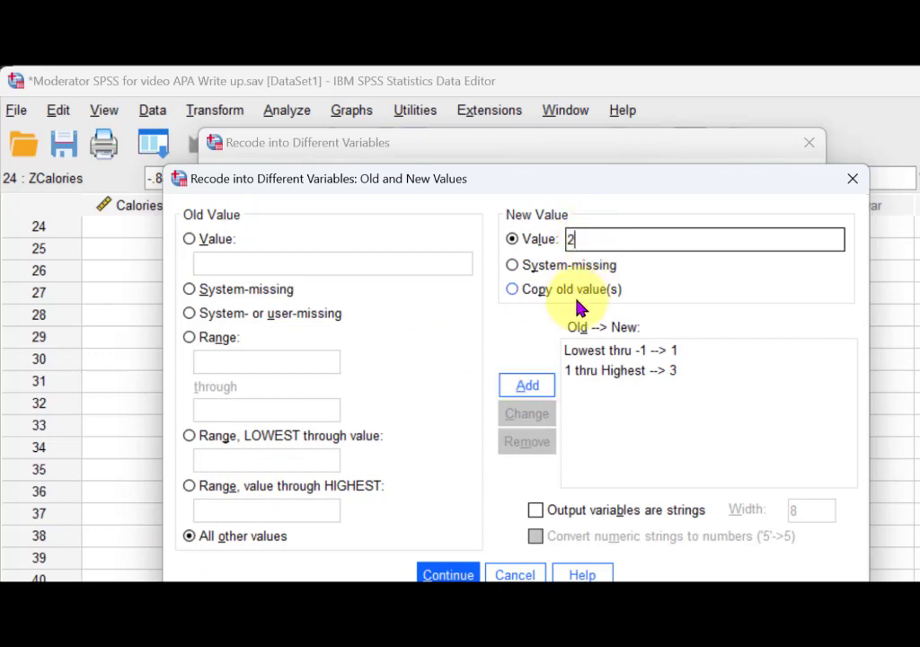
pyautogui.click(526, 393)
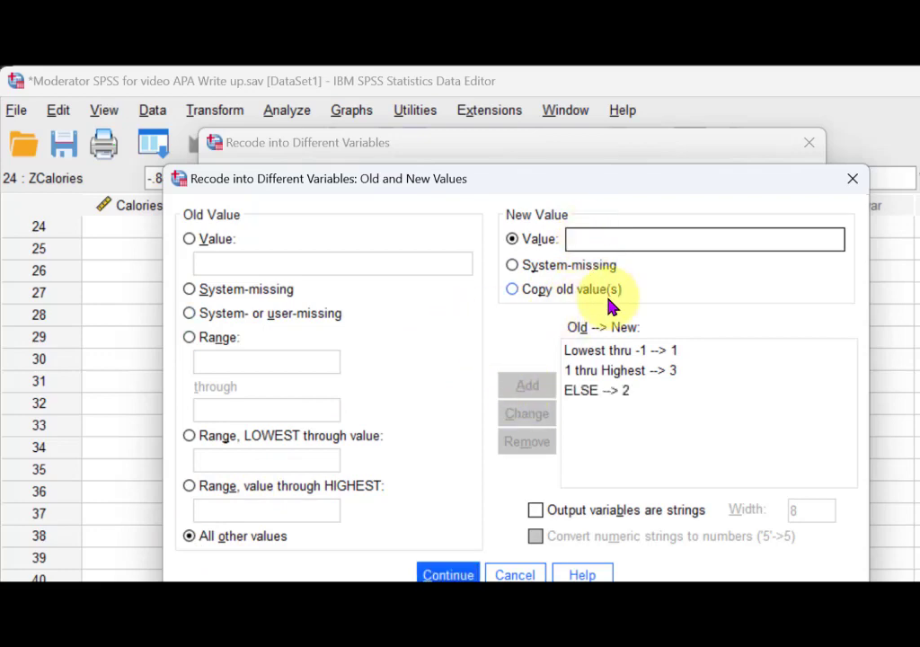
pyautogui.click(447, 575)
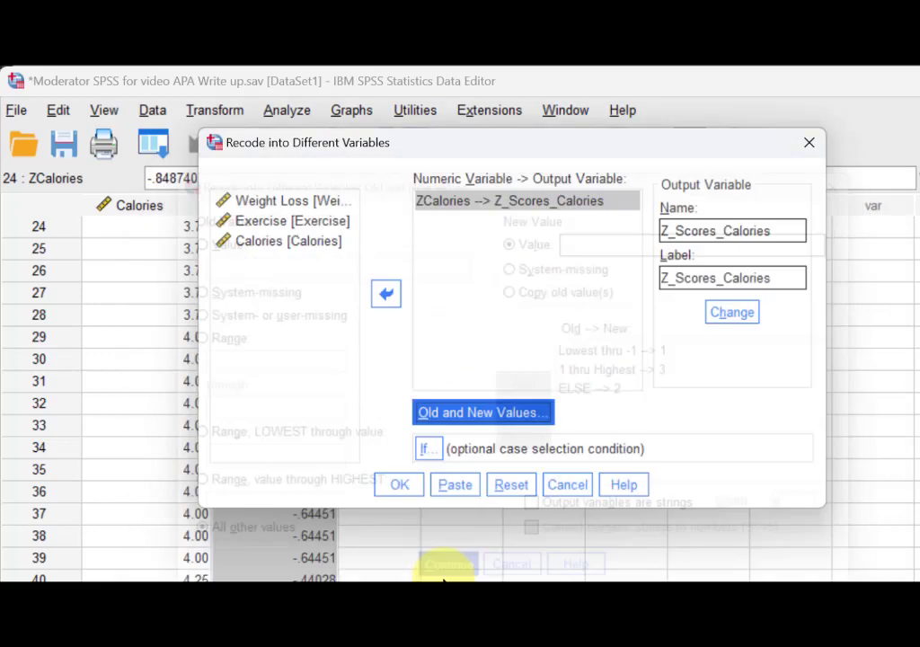
pyautogui.click(406, 483)
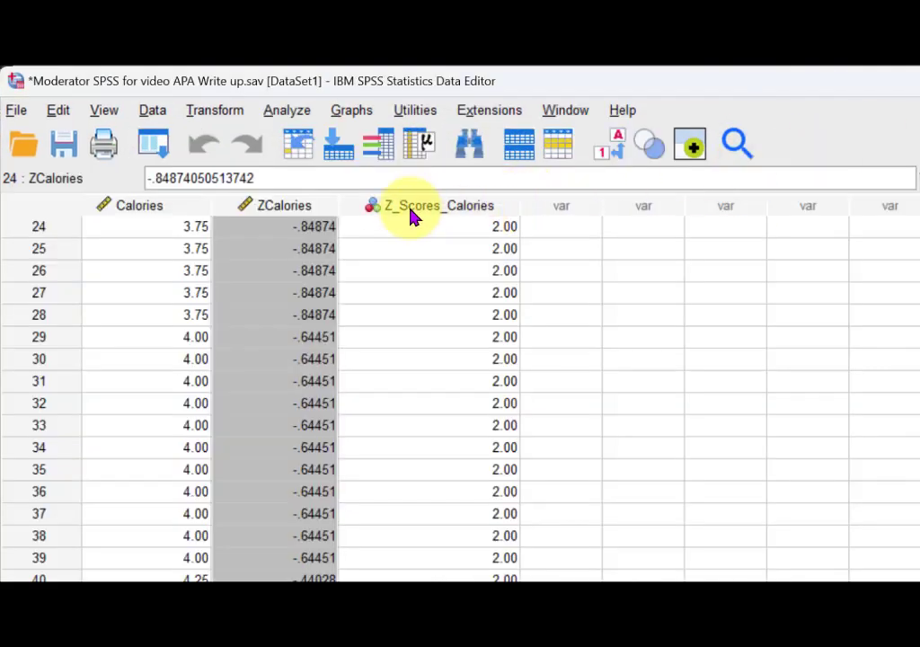
# Give Z_Scores_Calories the value label 1 = Low Calories.
pyautogui.click(402, 207)
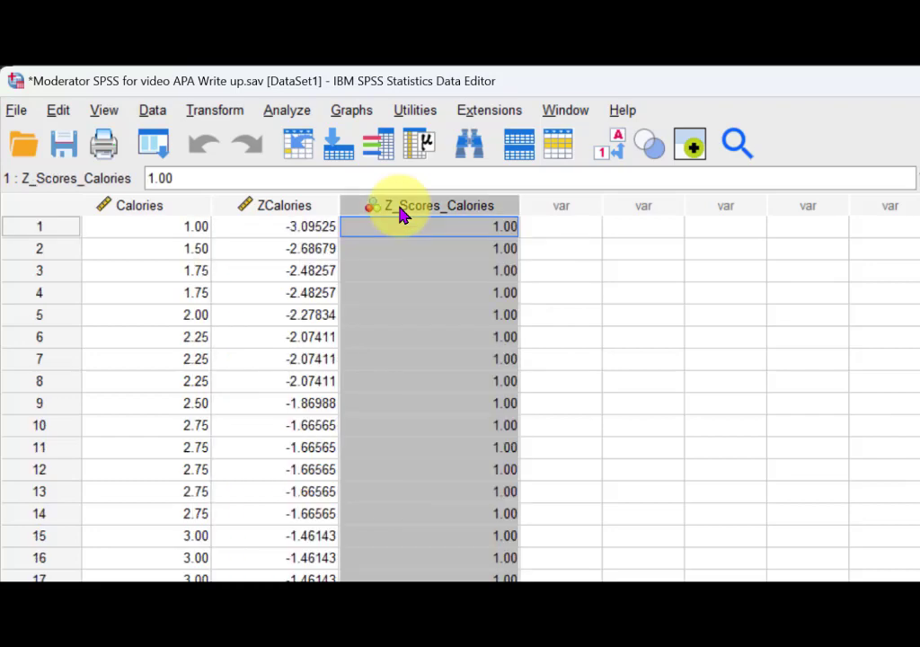
pyautogui.doubleClick(402, 214)
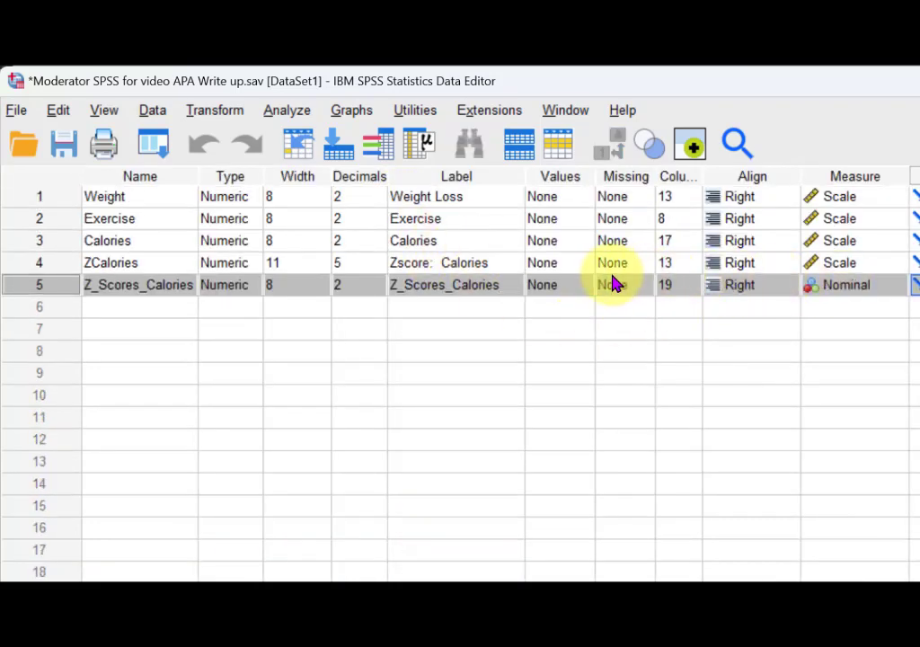
pyautogui.click(586, 289)
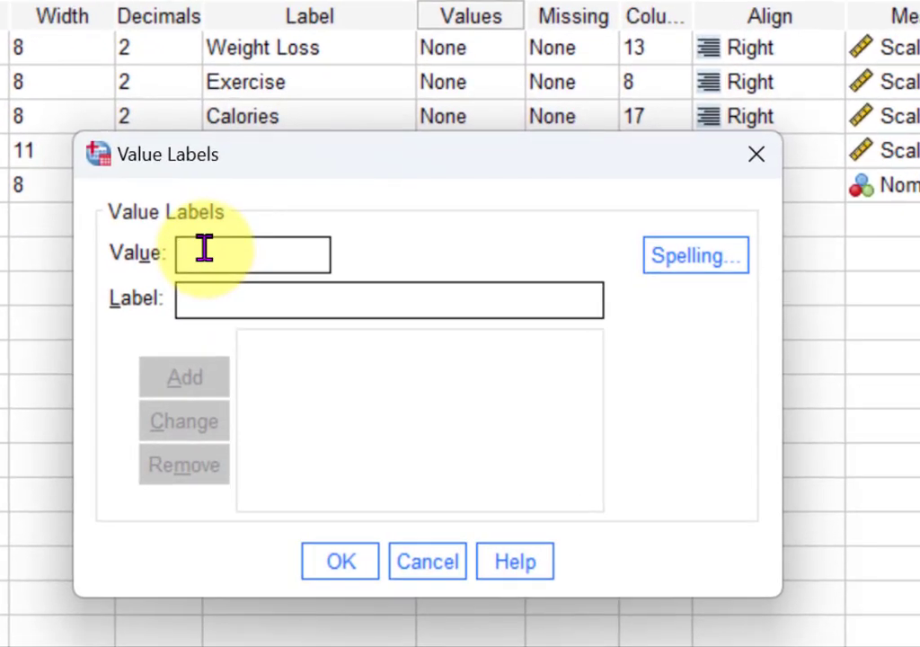
pyautogui.click(205, 252)
pyautogui.write('1')
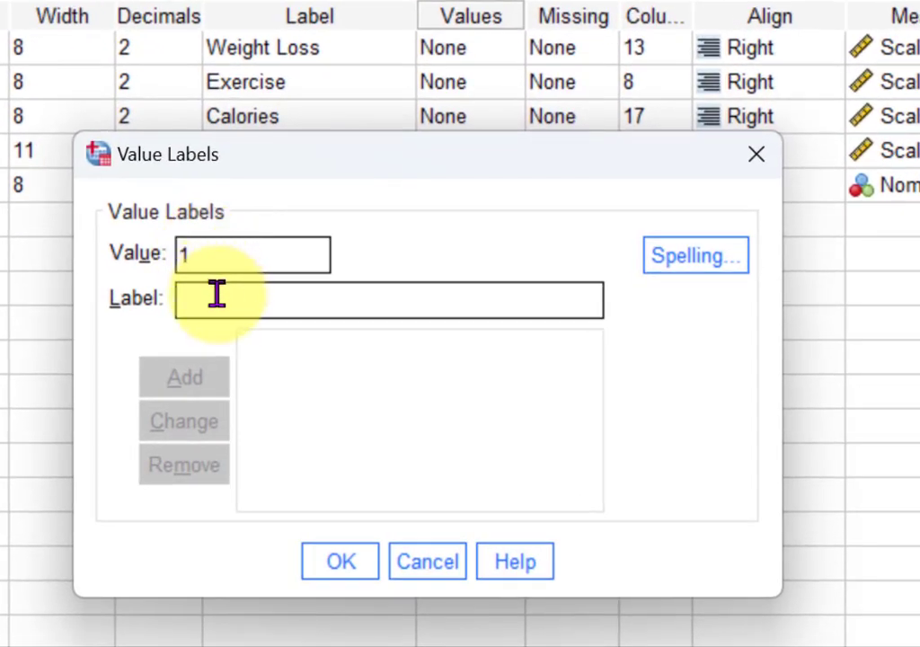
pyautogui.click(320, 299)
pyautogui.write('Low Calor')
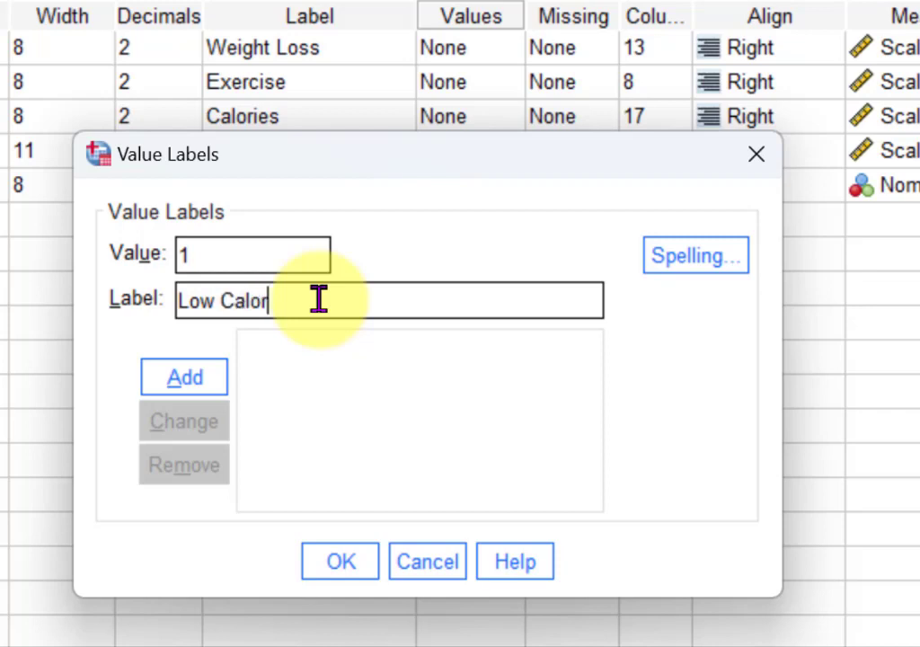
pyautogui.write('ies')
pyautogui.moveTo(320, 300); pyautogui.dragTo(124, 286)
pyautogui.hotkey('ctrl', 'c')
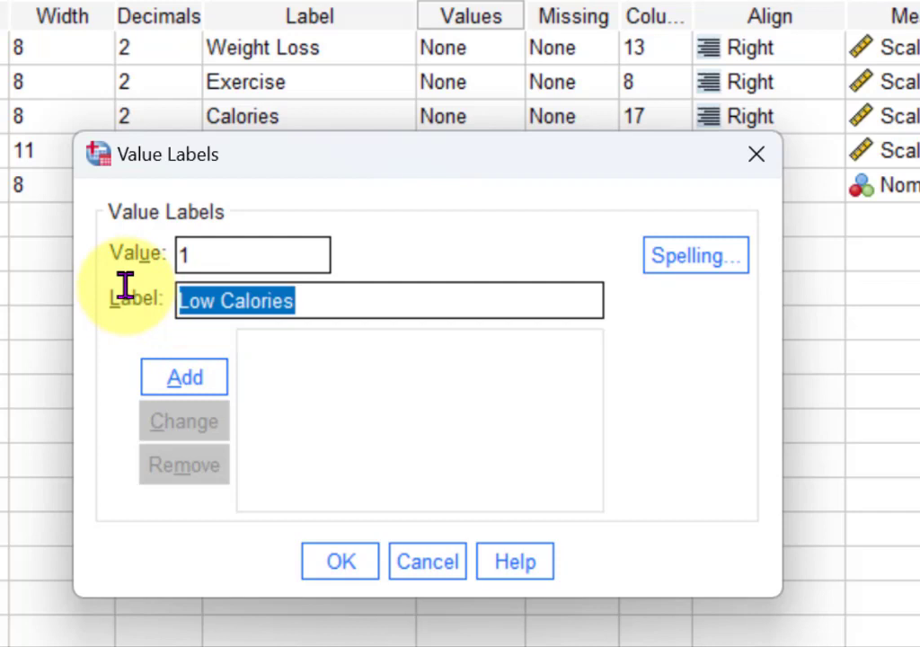
pyautogui.click(192, 383)
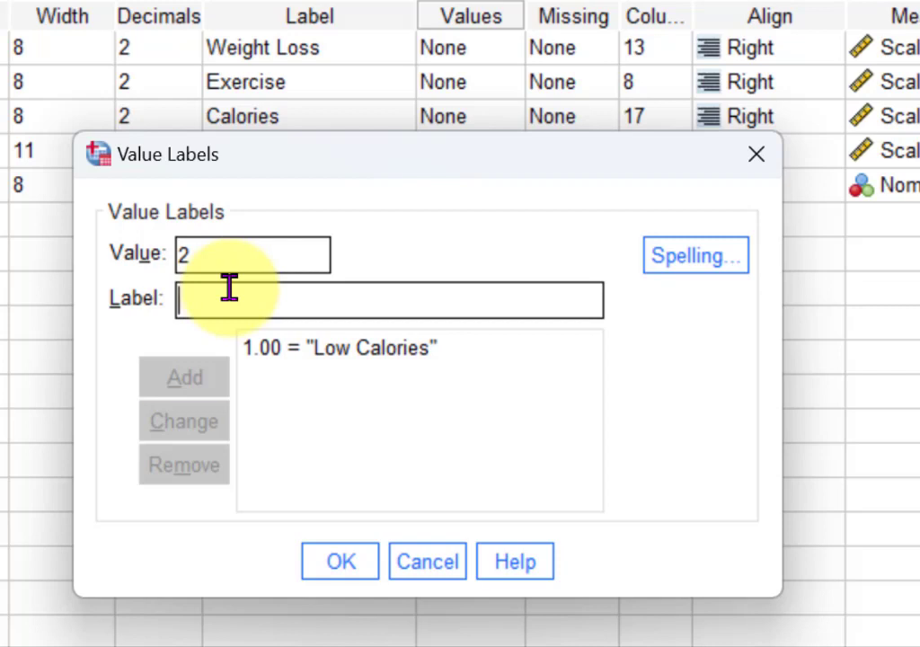
# Add value labels 2 = Medium Calories and 3 = High Calories and save them.
pyautogui.hotkey('ctrl', 'v')
pyautogui.moveTo(218, 311); pyautogui.dragTo(157, 306)
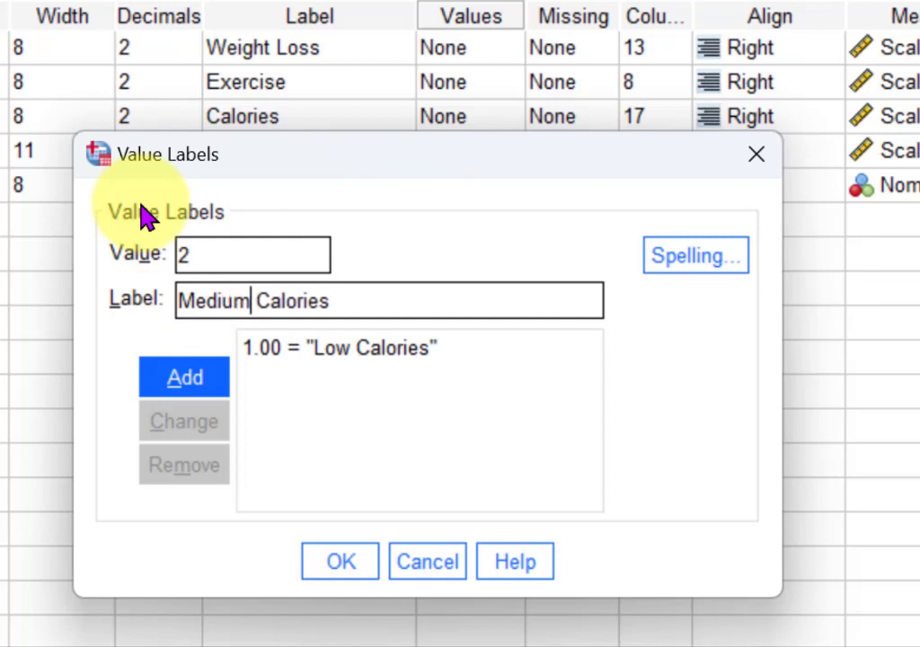
pyautogui.click(187, 381)
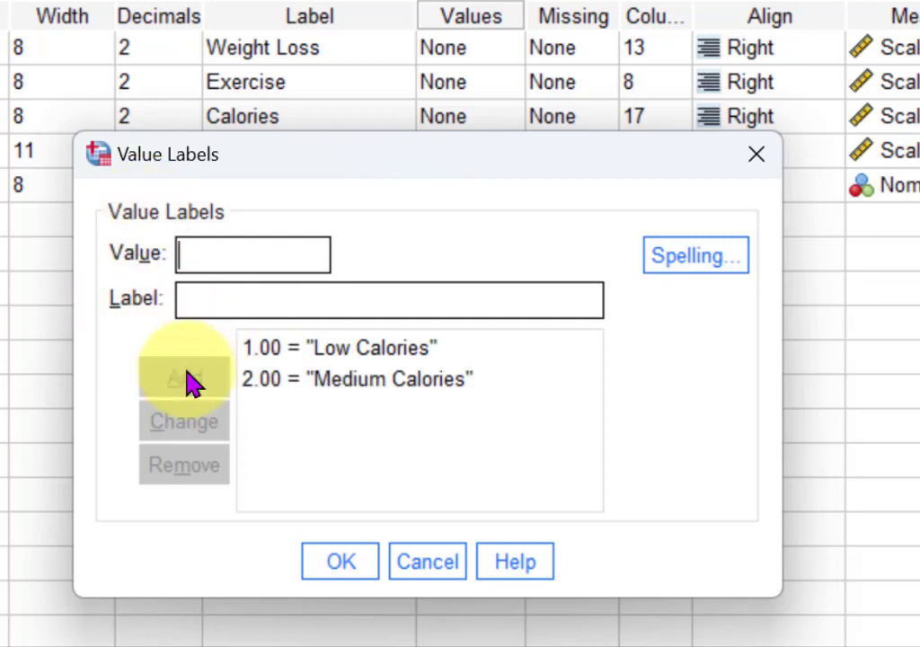
pyautogui.write('3')
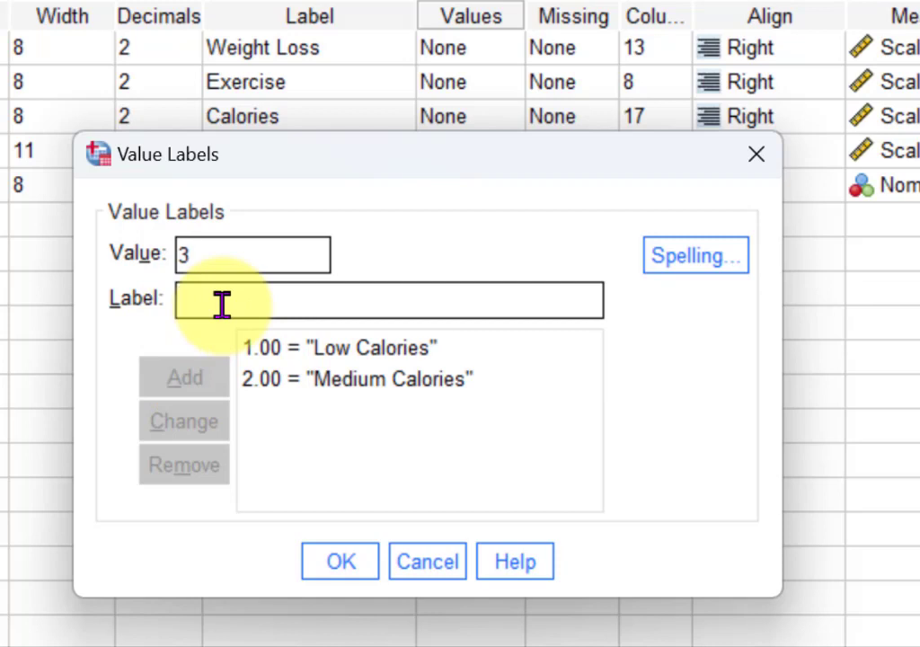
pyautogui.write('Low Calories')
pyautogui.moveTo(216, 296); pyautogui.dragTo(79, 308)
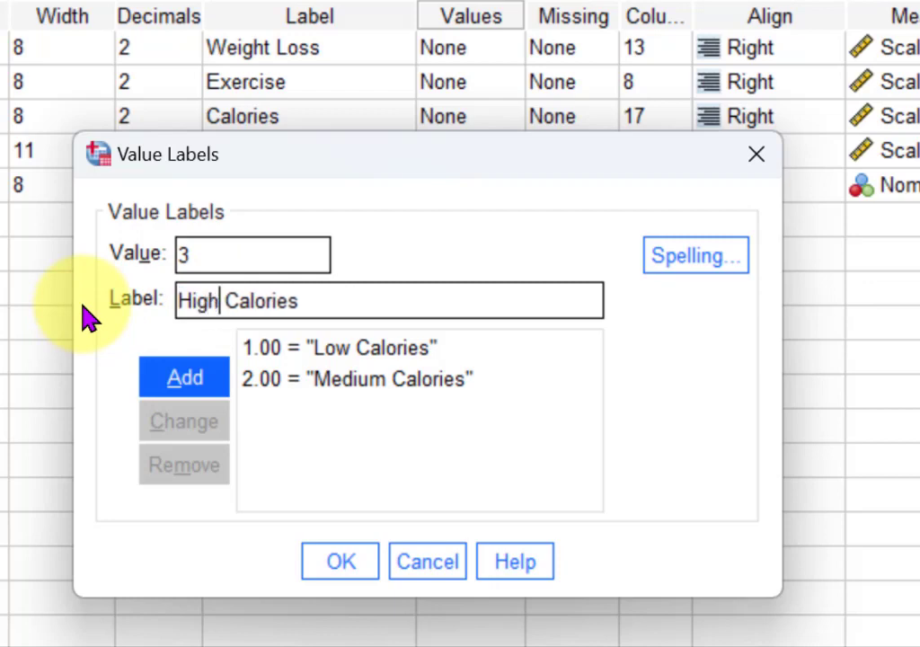
pyautogui.click(185, 373)
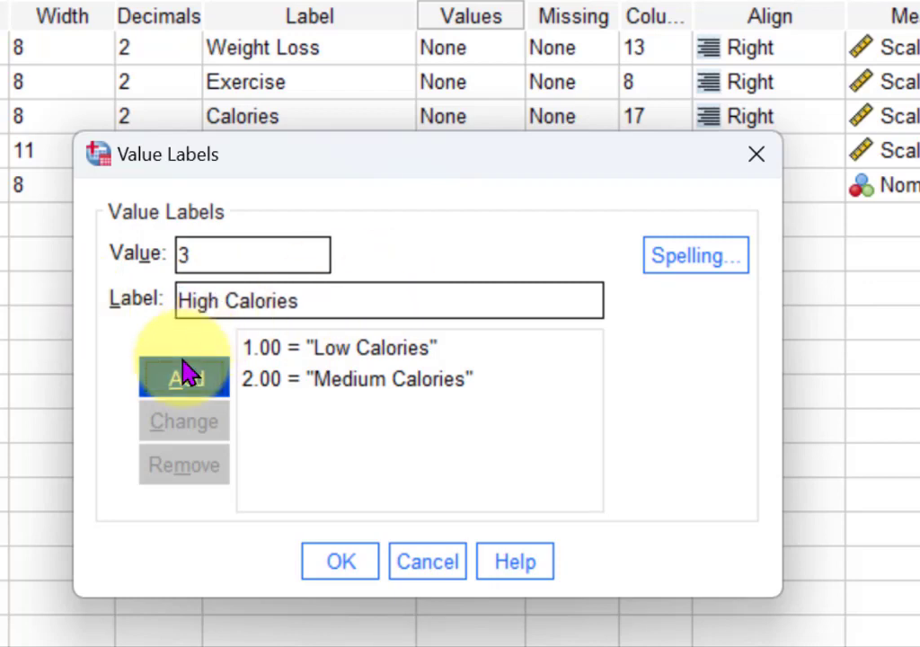
pyautogui.click(342, 564)
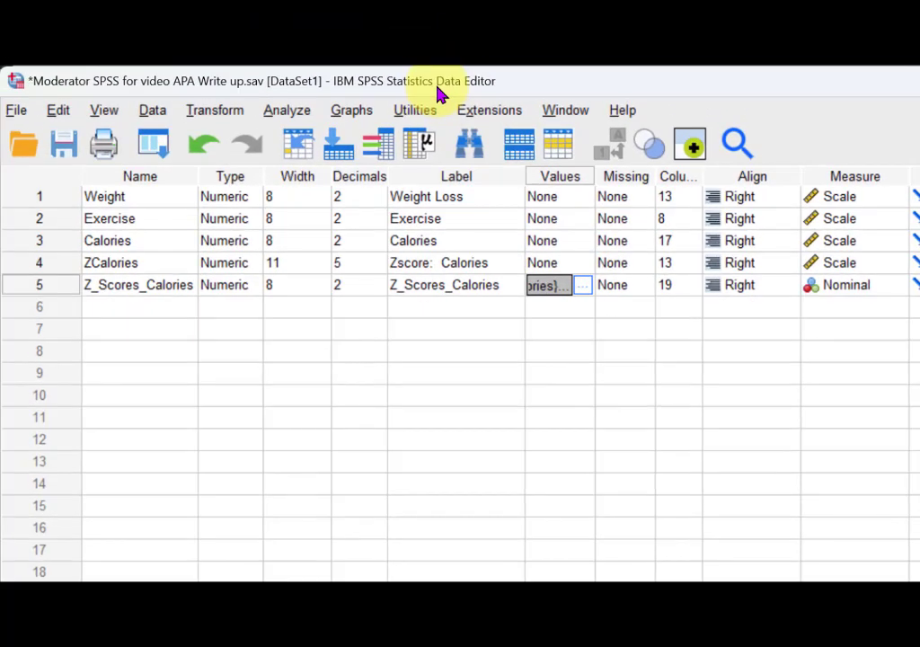
# Create a simple scatter of Weight Loss (Y) by Exercise (X), markers set by Z_Scores_Calories.
pyautogui.click(348, 112)
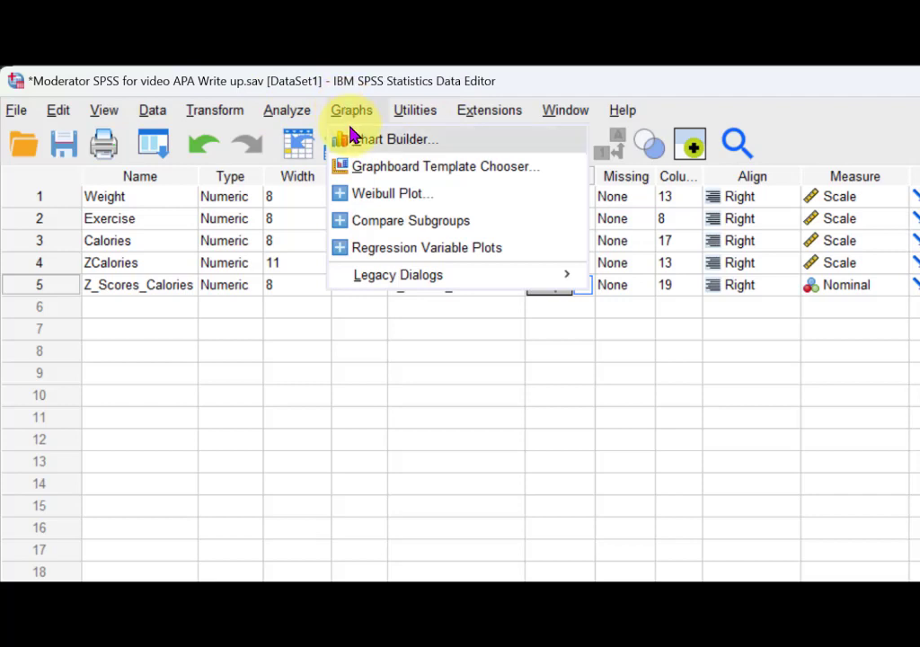
pyautogui.moveTo(378, 284)
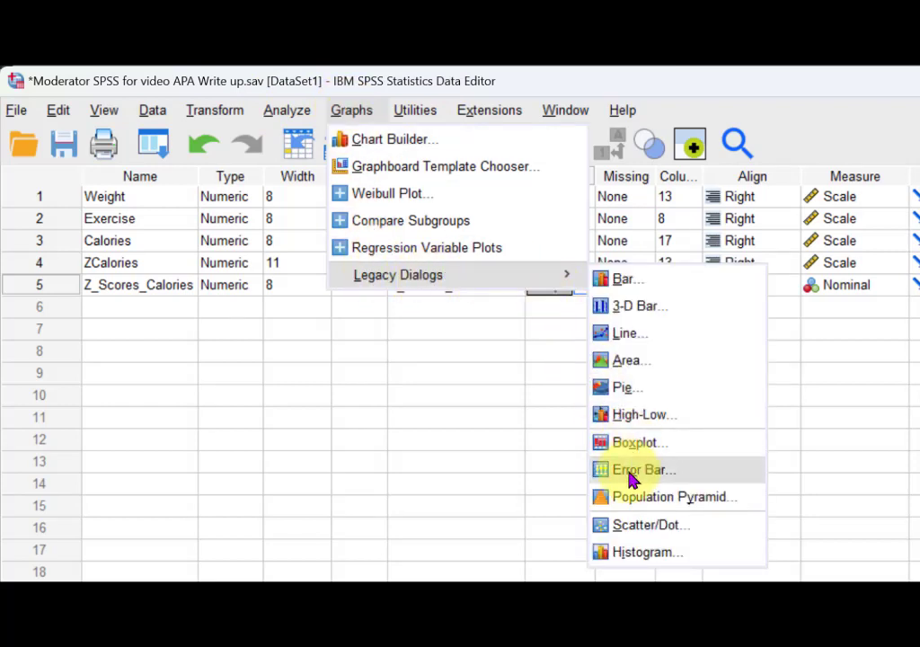
pyautogui.click(626, 532)
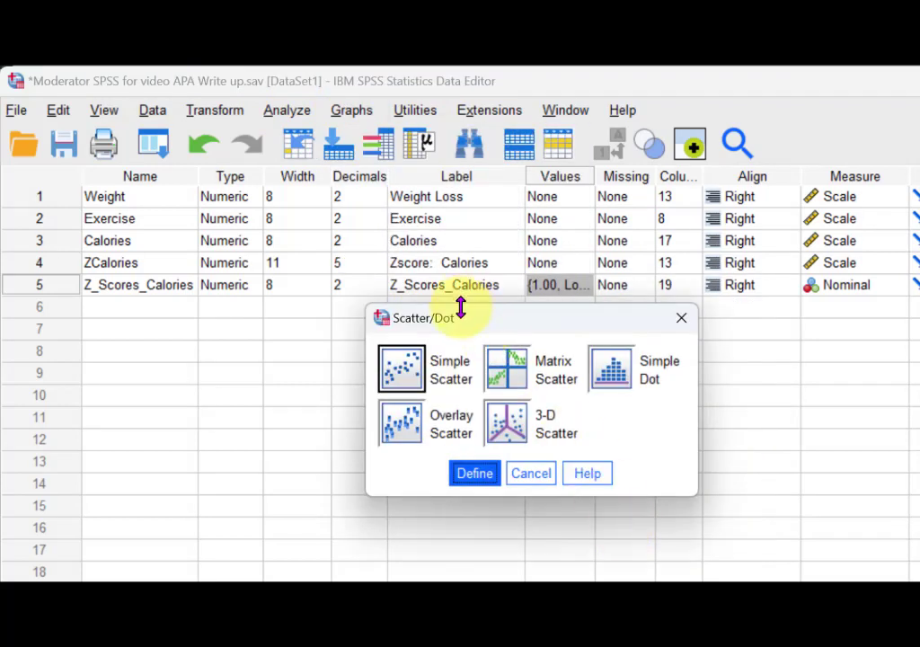
pyautogui.moveTo(479, 329); pyautogui.dragTo(412, 323)
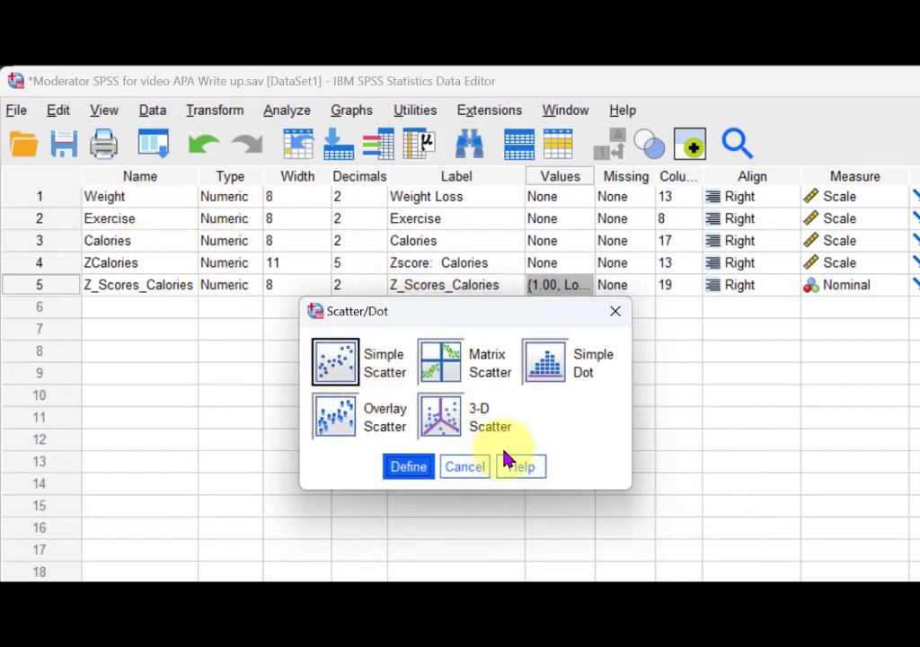
pyautogui.click(409, 467)
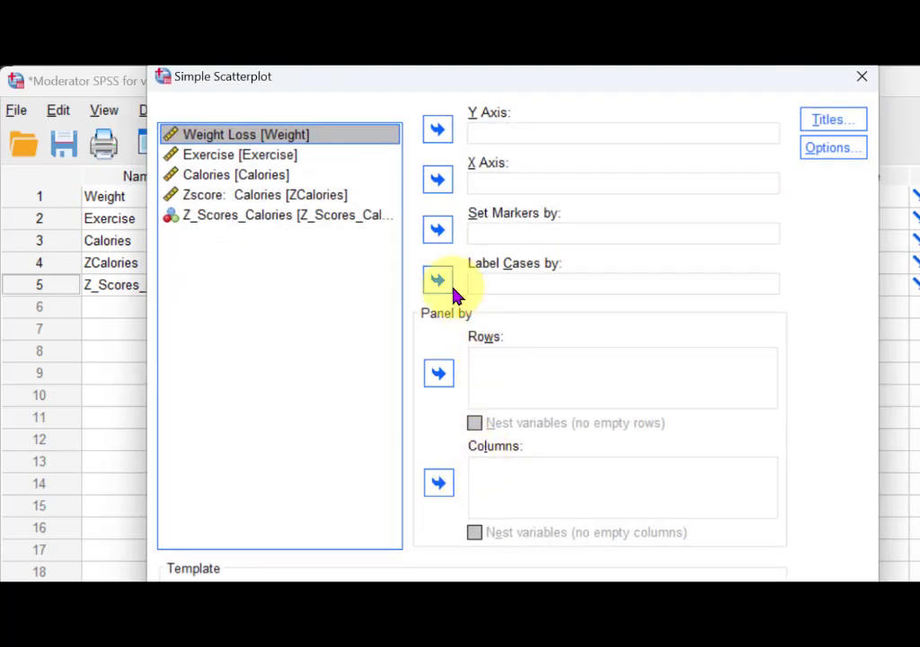
pyautogui.click(199, 160)
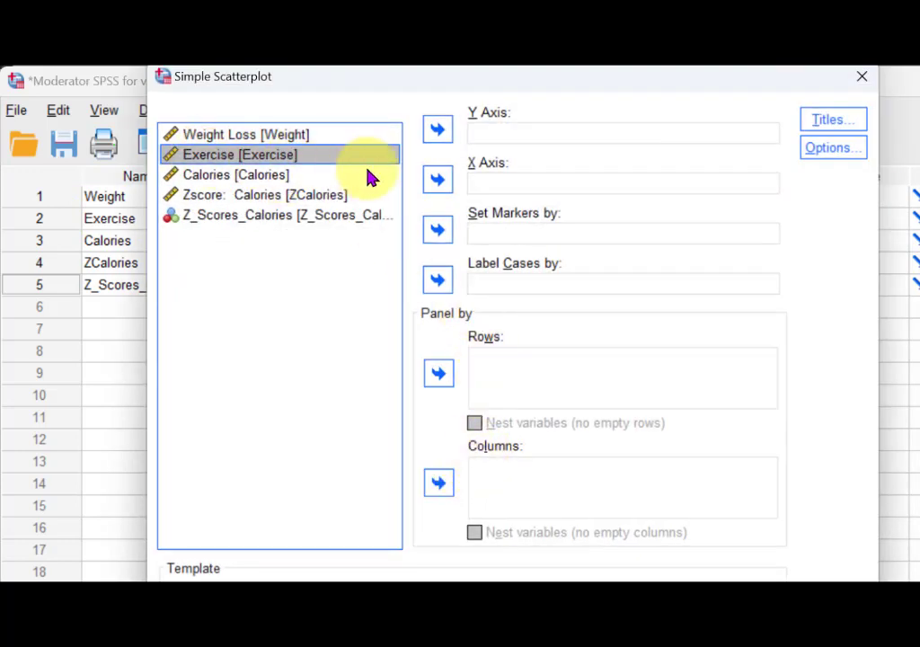
pyautogui.click(439, 178)
pyautogui.click(247, 136)
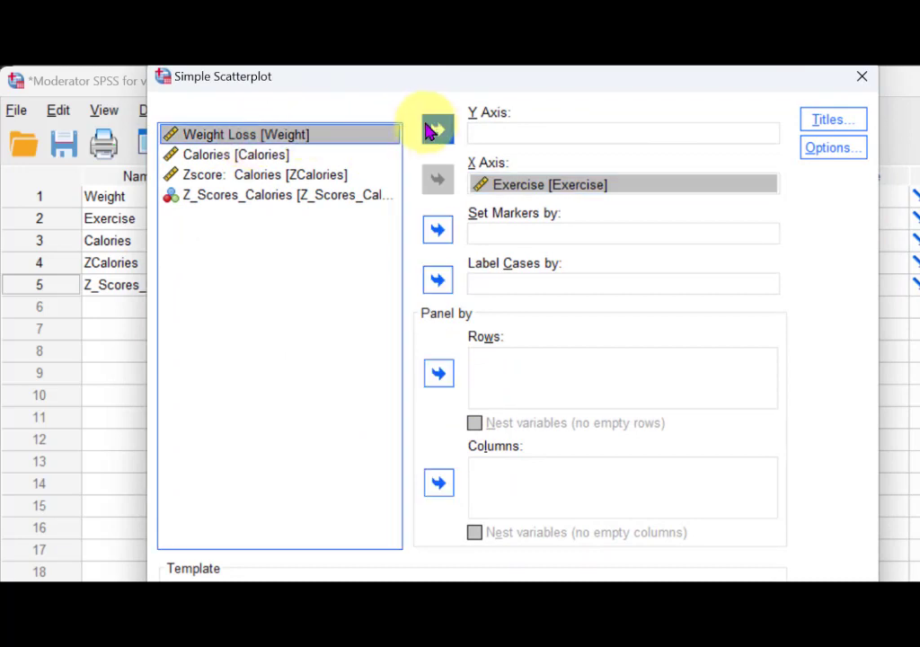
pyautogui.click(438, 130)
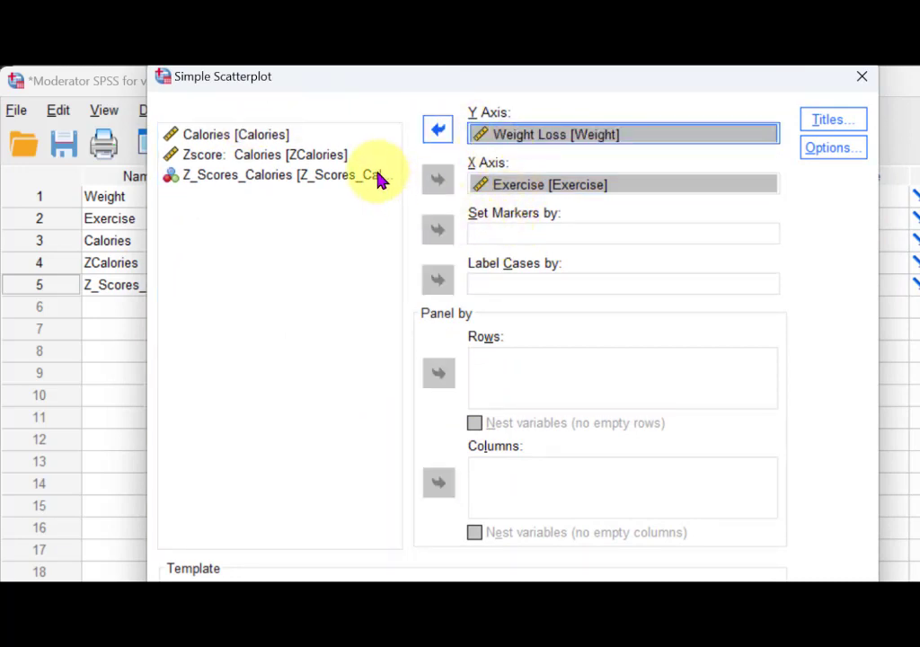
pyautogui.click(254, 176)
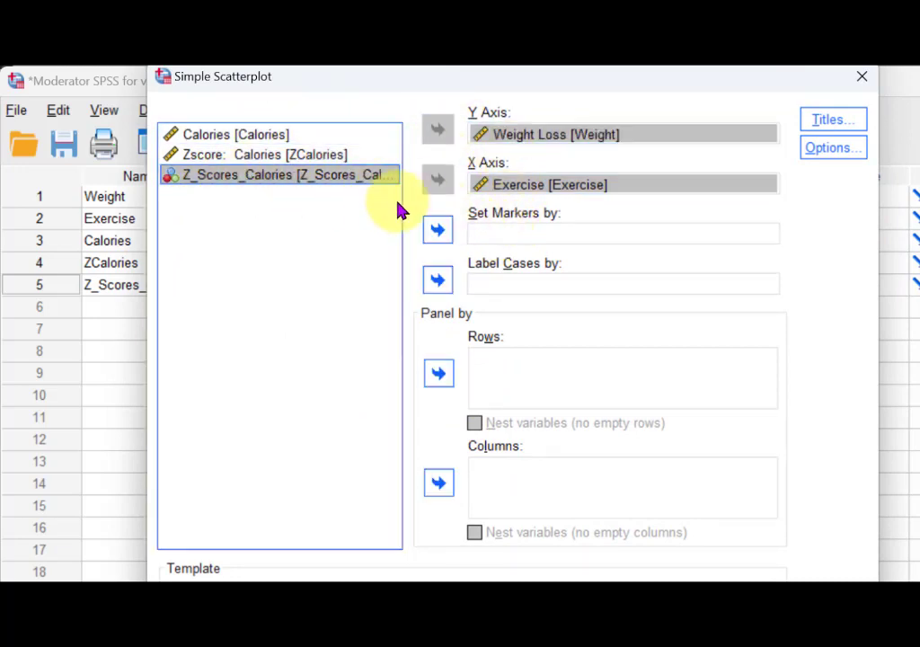
pyautogui.click(440, 232)
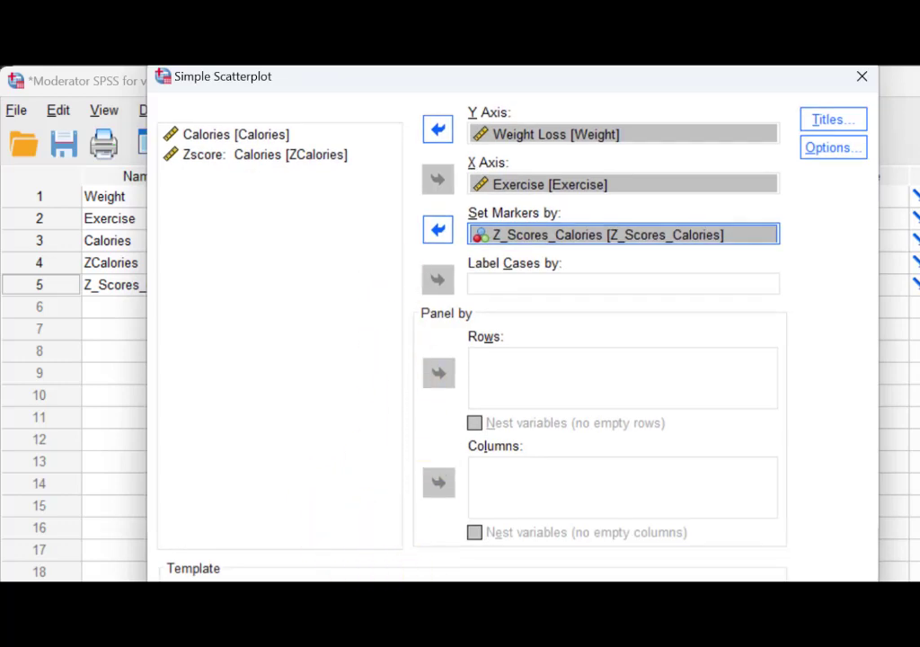
pyautogui.press('Return')
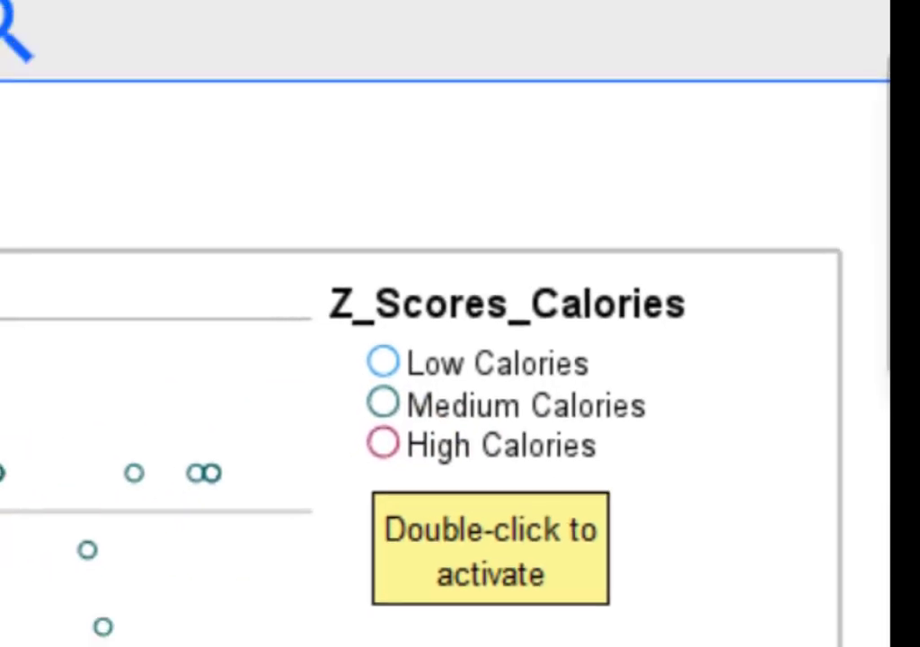
# Add a linear fit line per calorie subgroup in the Chart Editor, then return to the Word write-up.
pyautogui.doubleClick(456, 355)
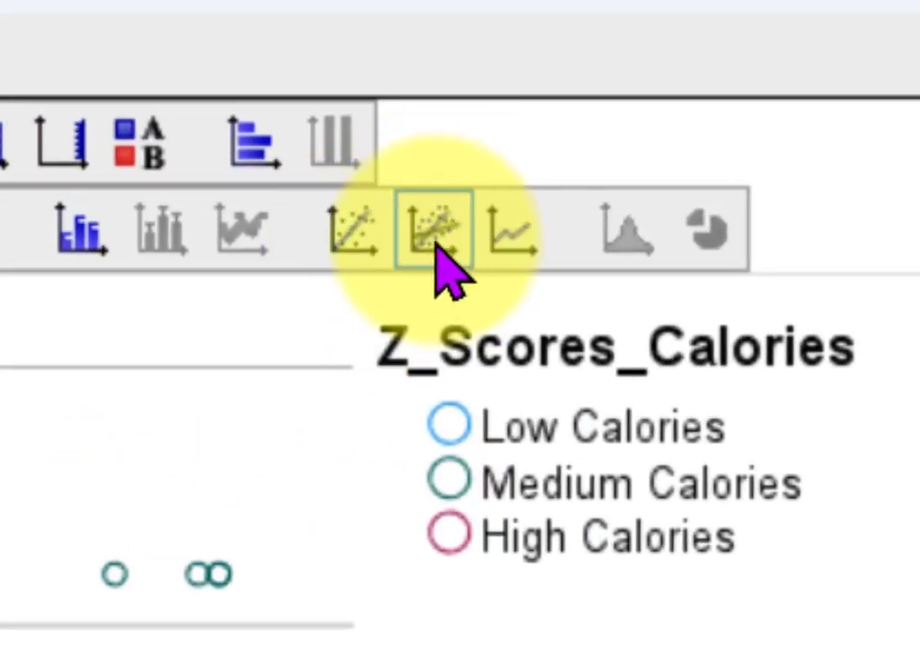
pyautogui.click(437, 239)
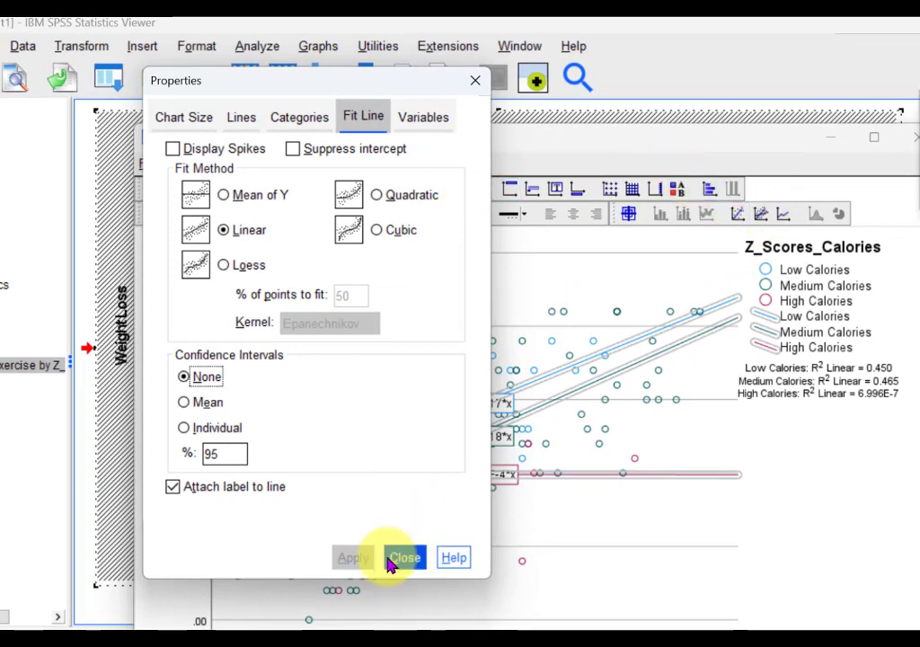
pyautogui.click(405, 558)
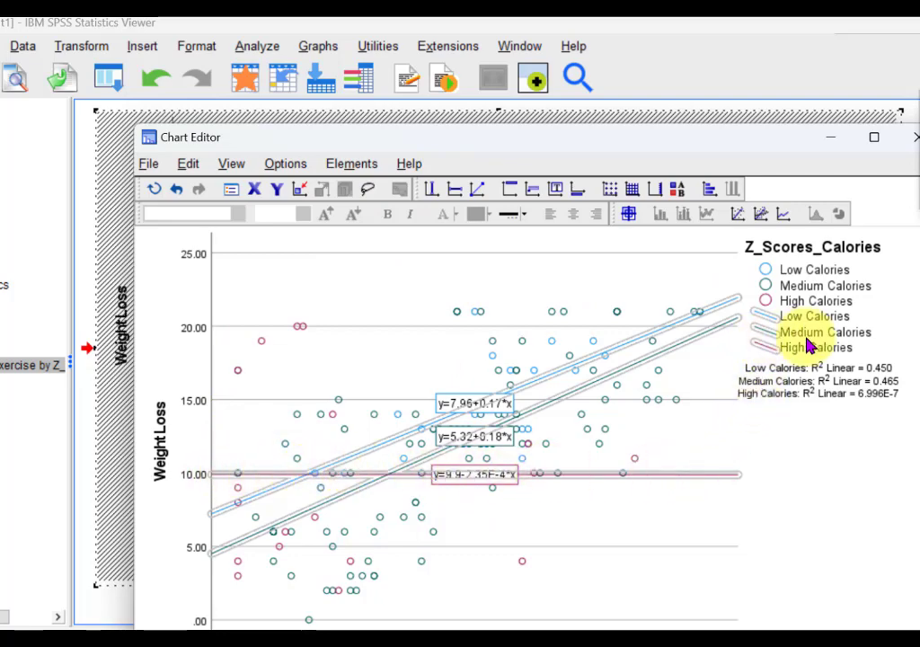
pyautogui.moveTo(466, 143); pyautogui.dragTo(446, 57)
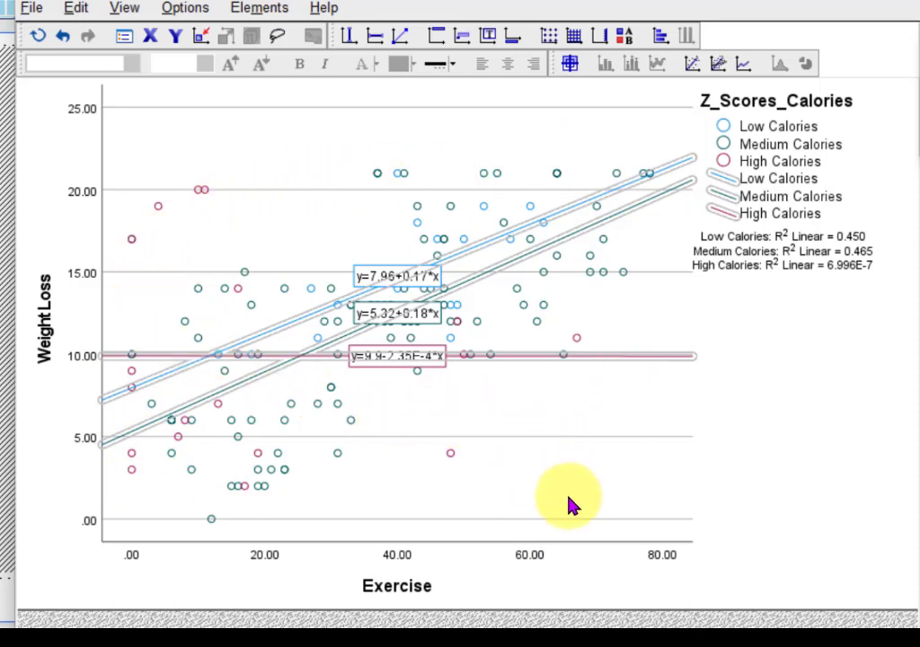
pyautogui.moveTo(476, 621)
pyautogui.click(567, 557)
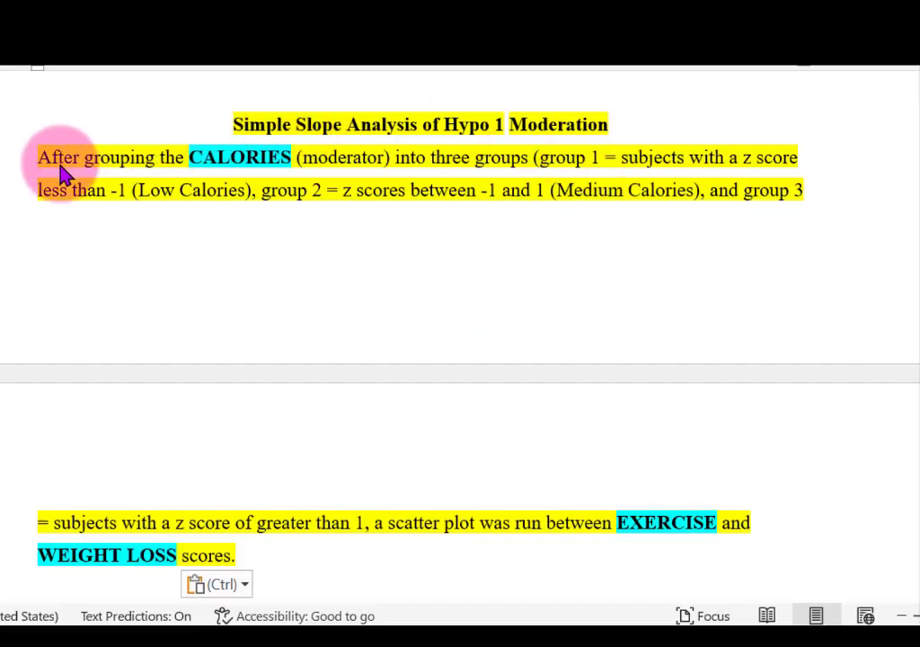
pyautogui.moveTo(270, 158); pyautogui.dragTo(308, 167)
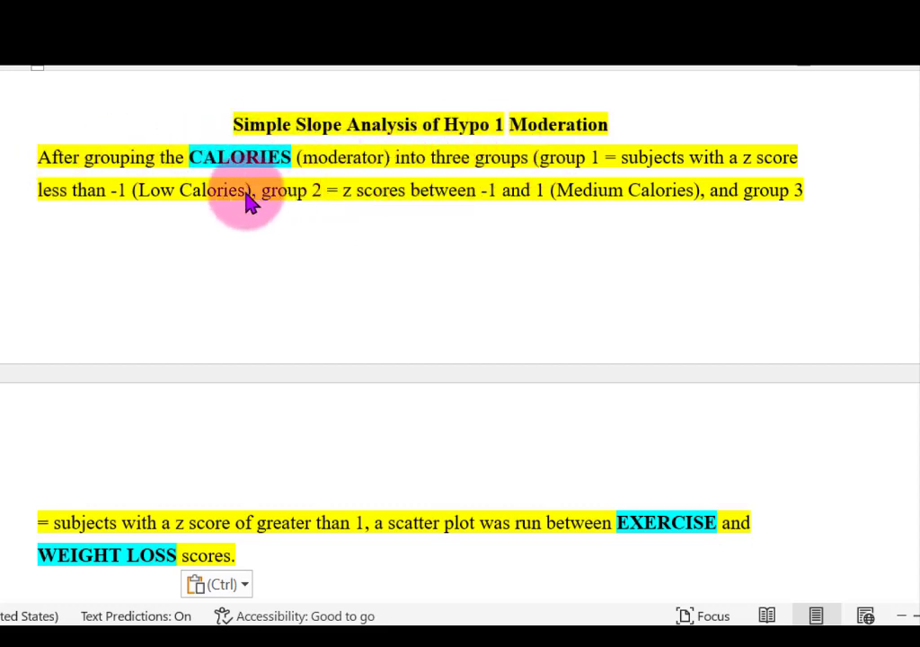
pyautogui.scroll(-4, 261, 205)
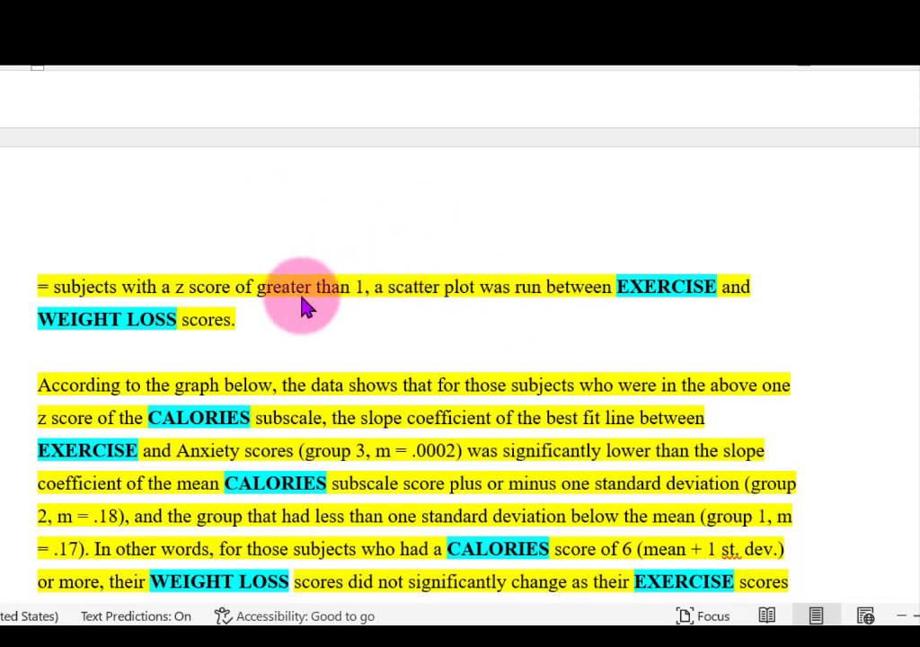
pyautogui.scroll(-2, 302, 308)
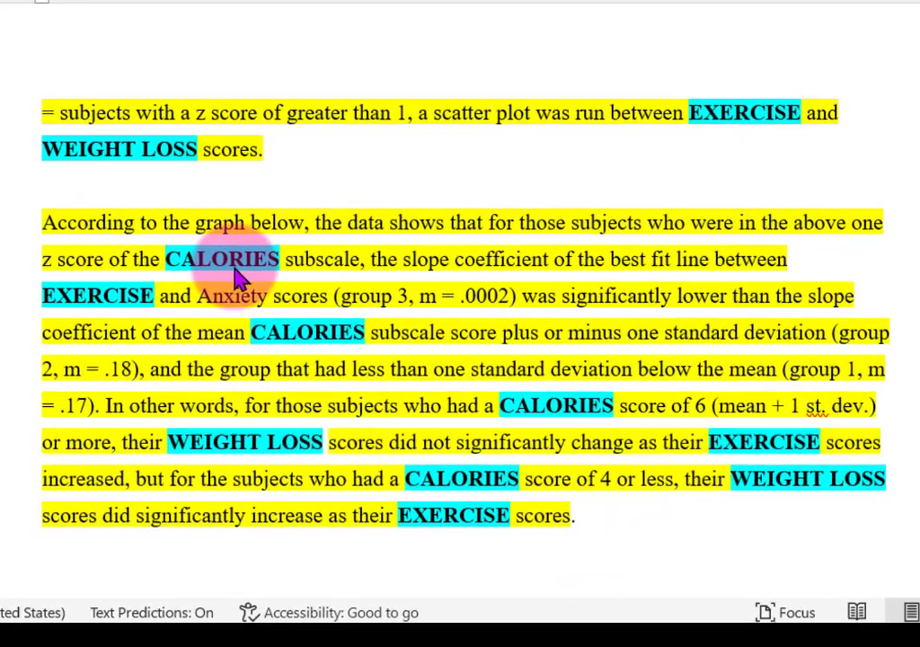
pyautogui.scroll(-1, 212, 312)
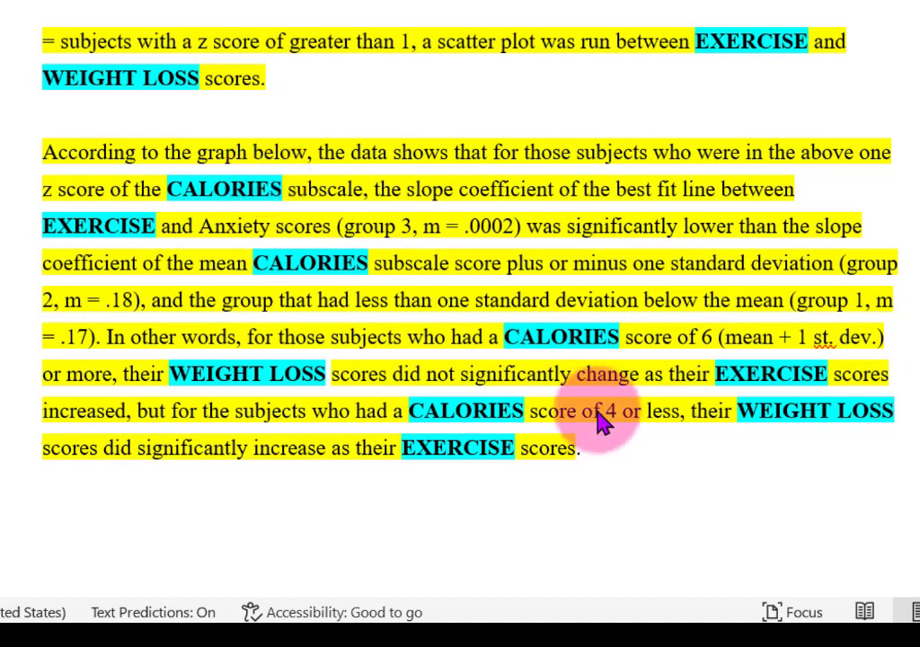